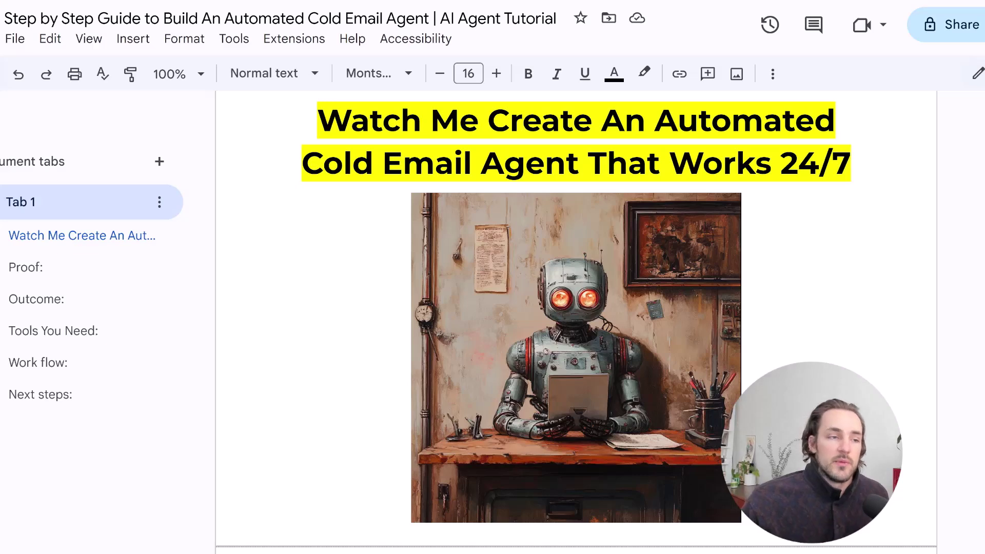
Step: Read through the guide's proof, outcome, tools and work flow sections
scroll(809, 333, down, 9)
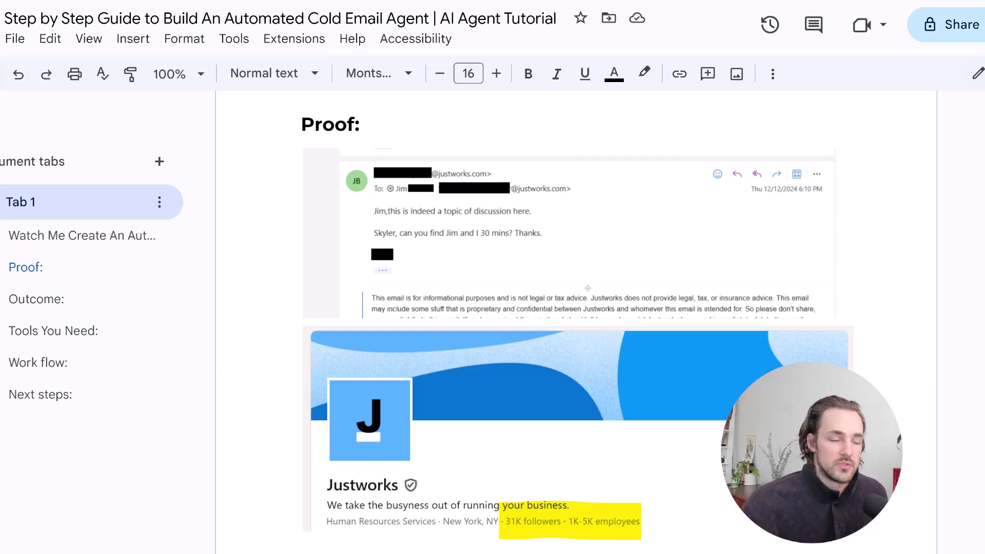
scroll(588, 288, down, 8)
scroll(588, 287, up, 2)
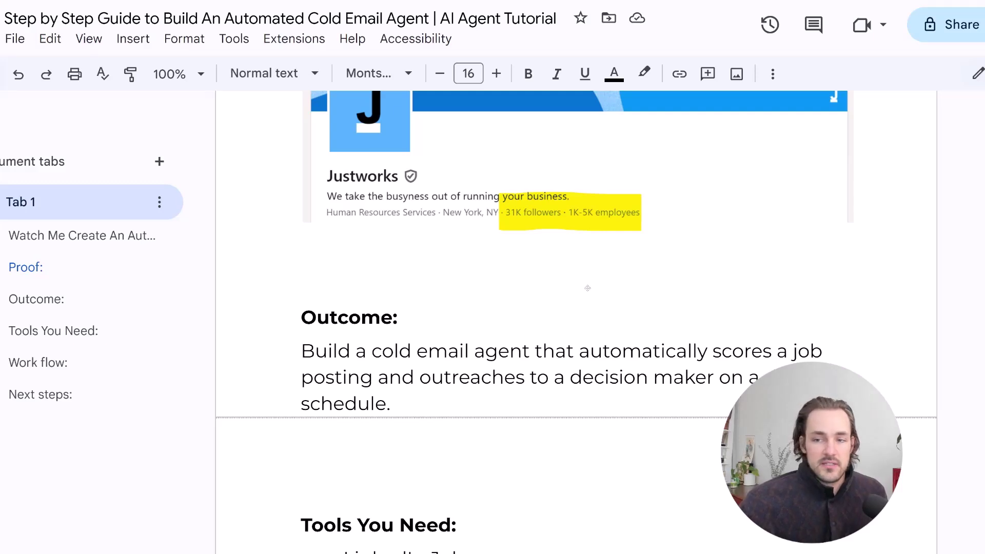
scroll(588, 288, down, 1)
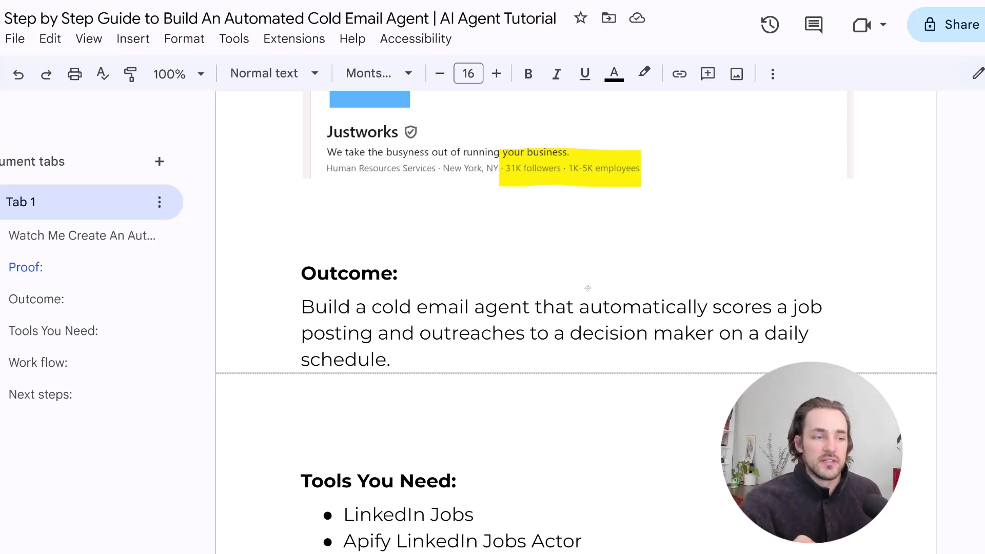
scroll(587, 288, down, 5)
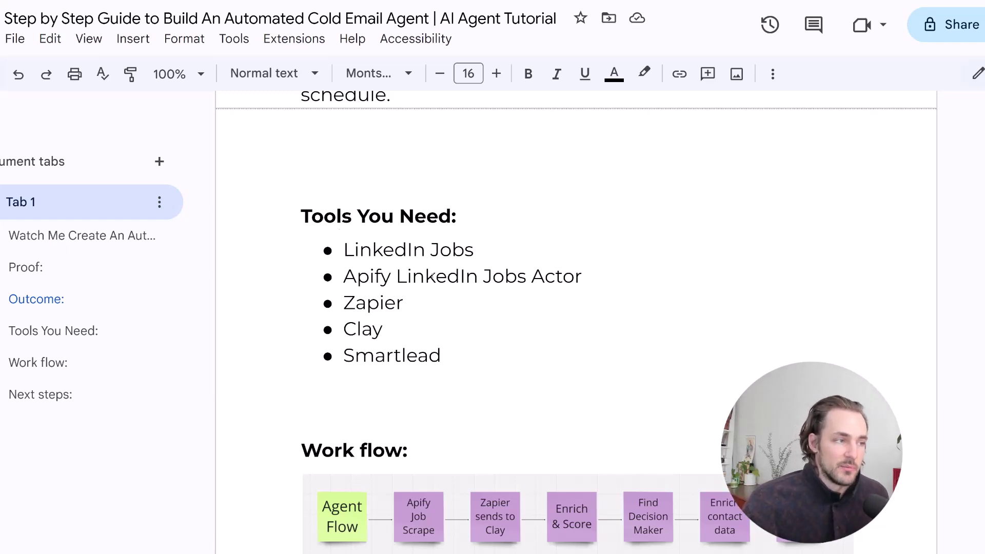
scroll(499, 342, down, 4)
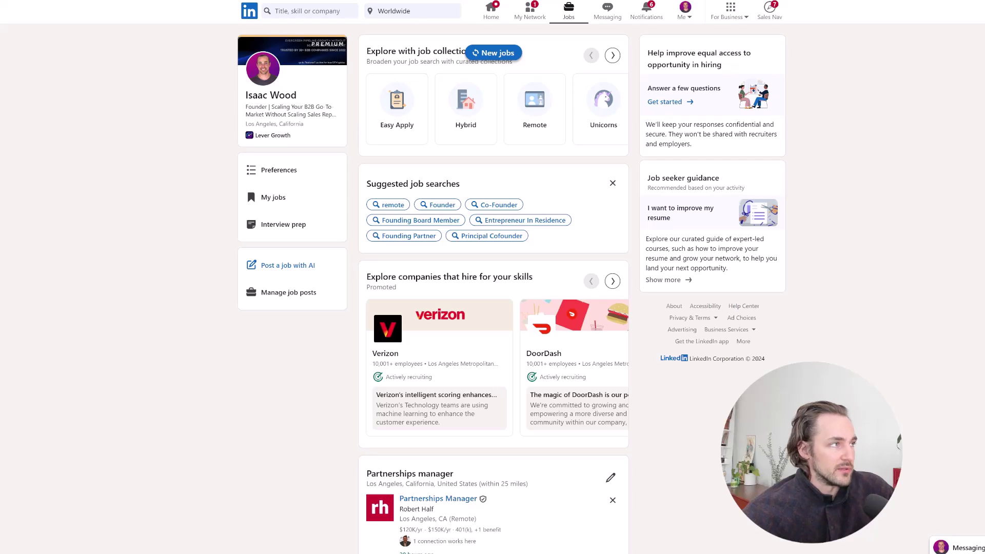
Step: Switch to LinkedIn Jobs and search for "operations manager" positions
click(318, 11)
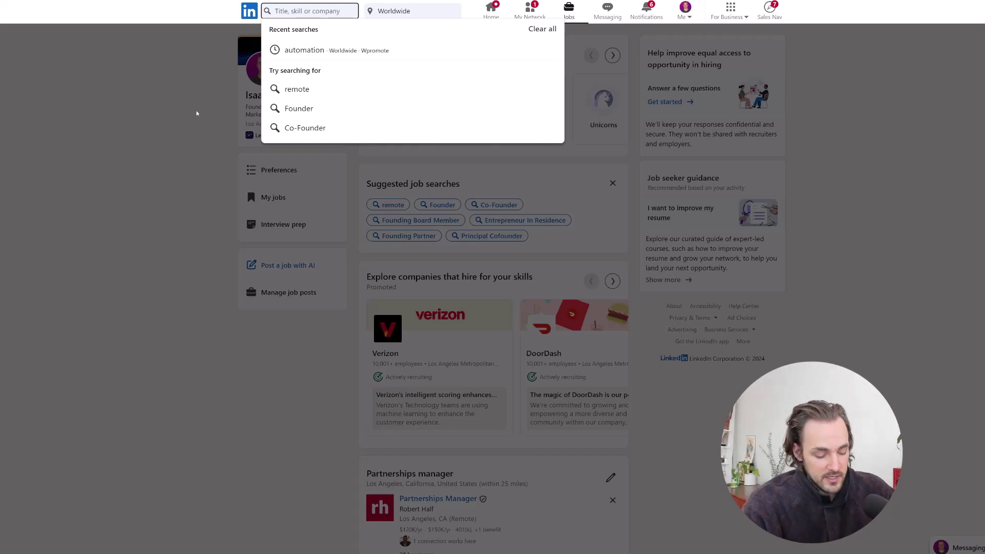
text(operation)
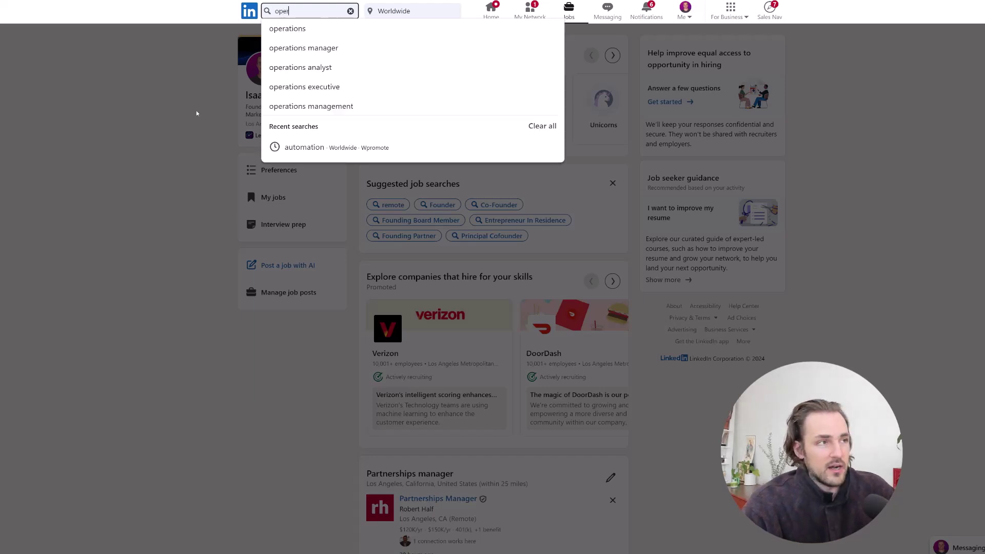
click(295, 54)
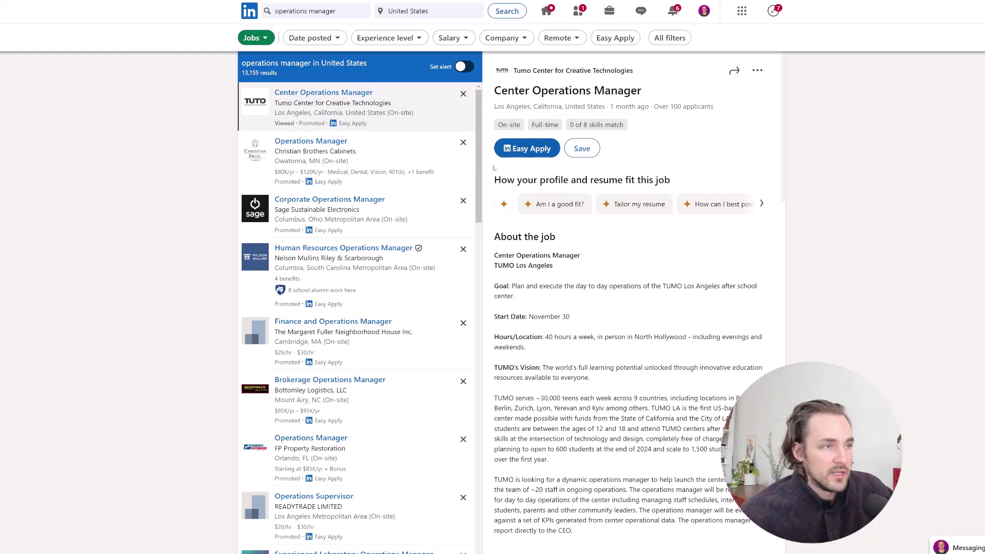
Step: Read the Center Operations Manager posting from Tumo Center, including its description, responsibilities and requirements
scroll(494, 168, down, 3)
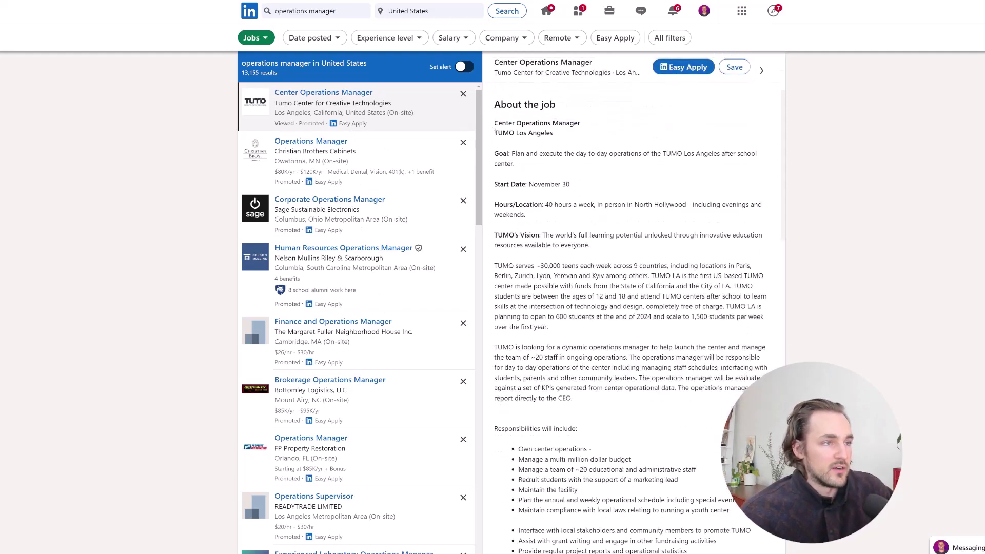
triple_click(544, 131)
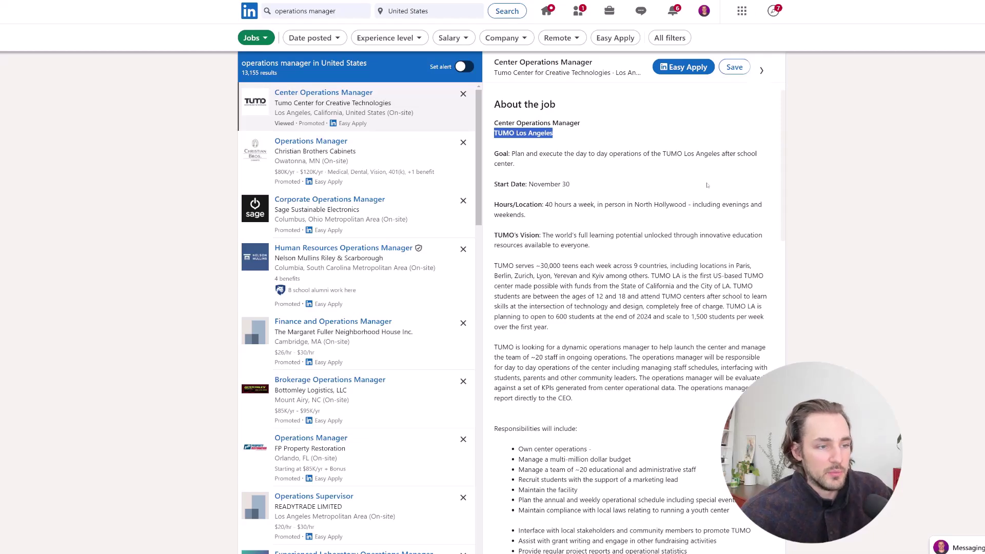
scroll(669, 213, down, 5)
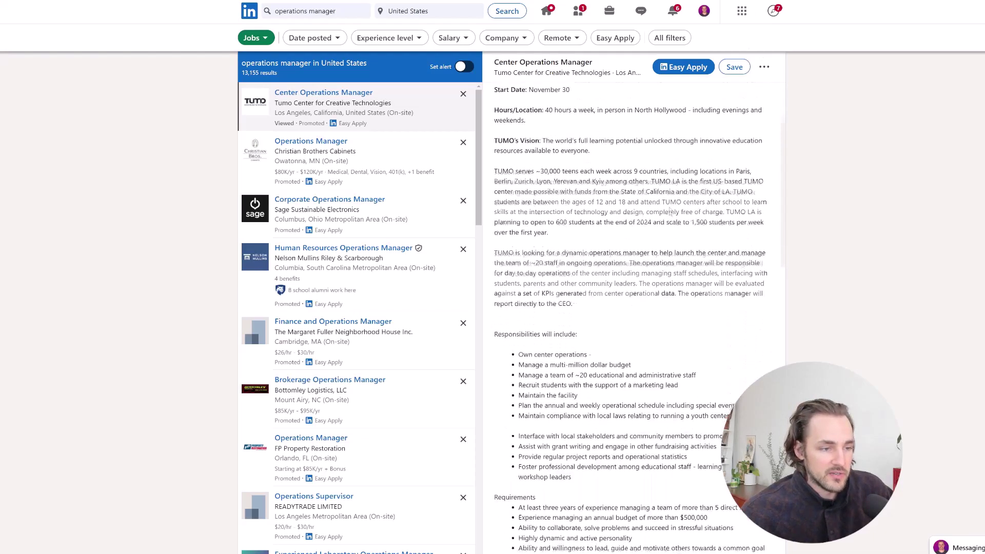
scroll(669, 213, down, 2)
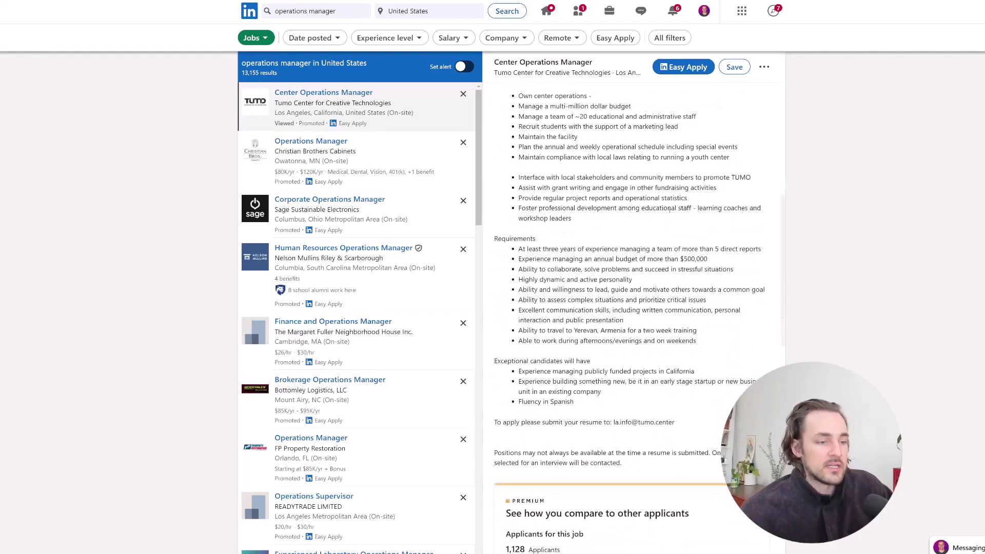
scroll(669, 213, up, 8)
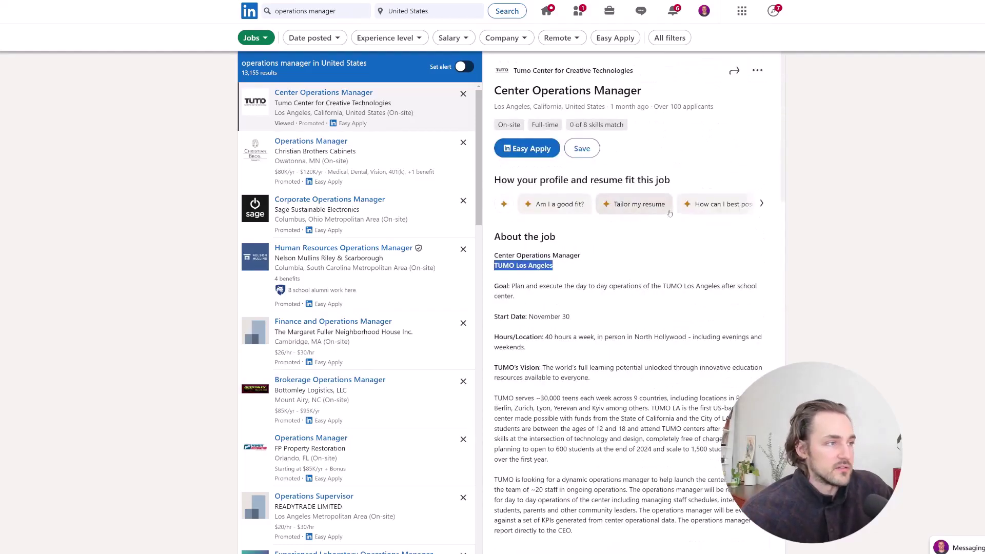
Step: Switch to the LinkedIn Jobs Scraper actor in Apify and check its monthly rental price
click(131, 234)
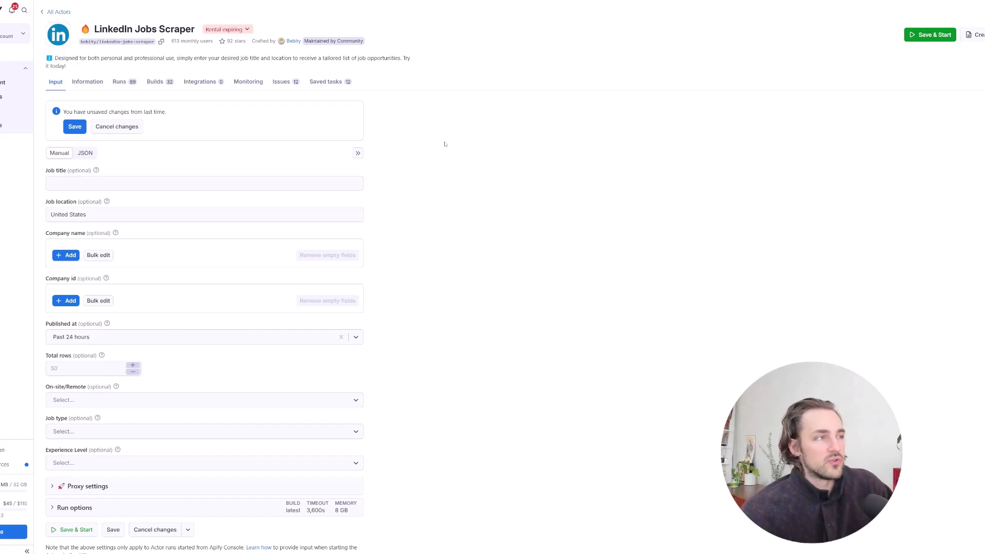
click(229, 30)
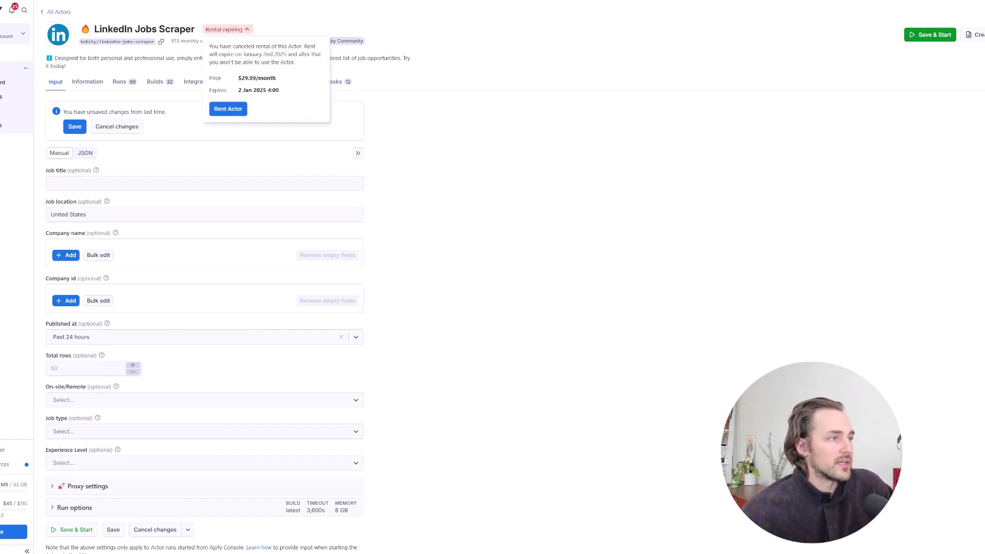
triple_click(256, 78)
click(517, 135)
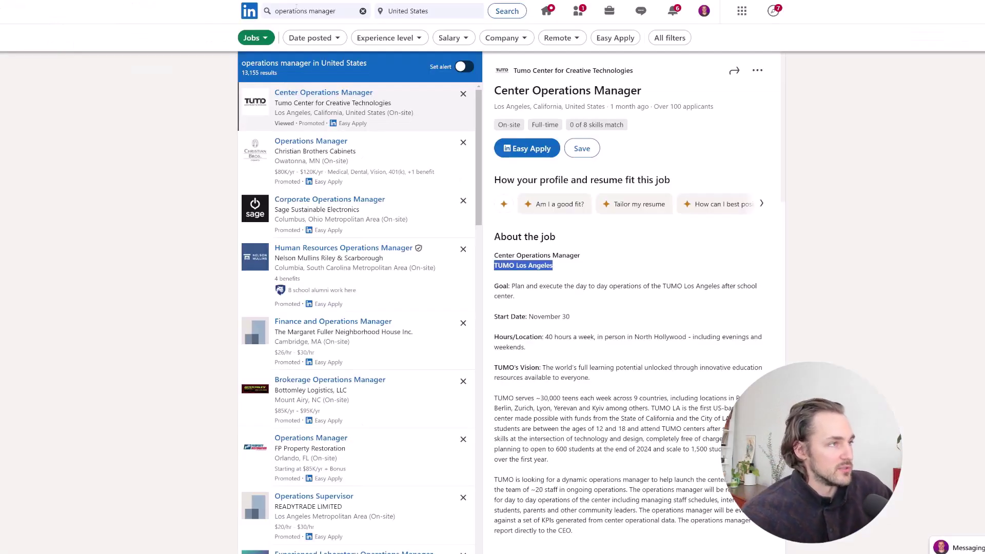
Step: Copy the job search term from LinkedIn and set the scraper's job title to "operations manager"
click(293, 11)
key(ctrl+c)
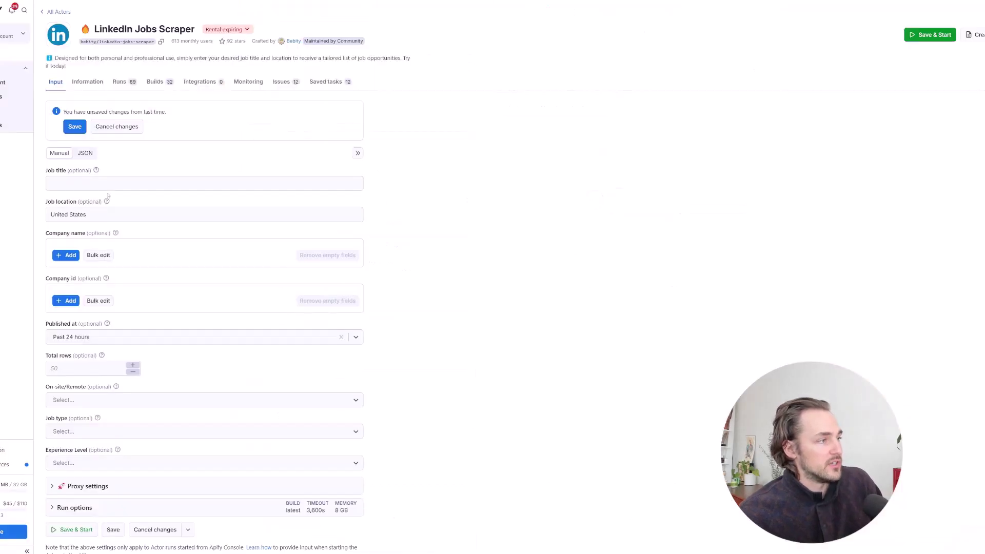
click(108, 185)
key(ctrl+v)
Step: Review the scraper's job location and remaining filters, including the available job type options
click(102, 215)
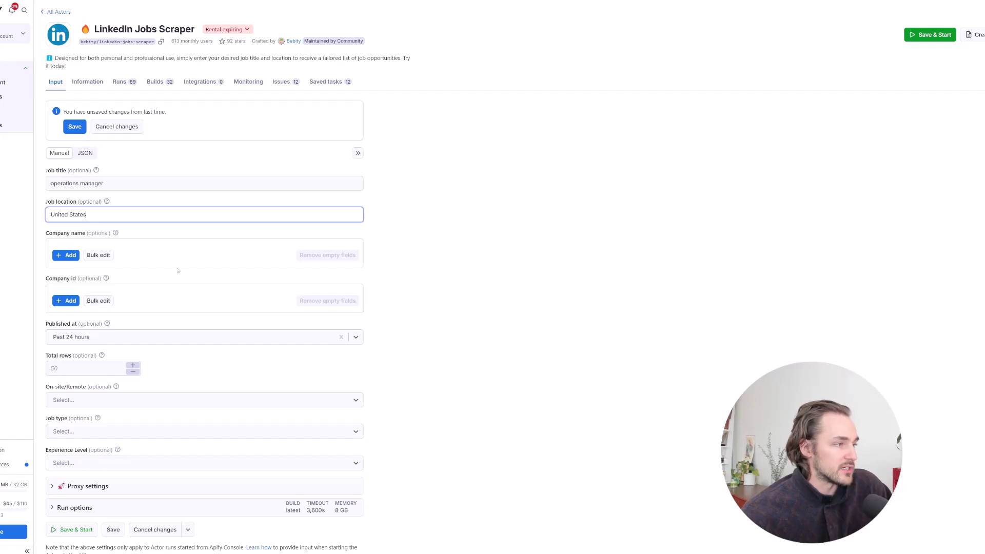
scroll(177, 272, down, 1)
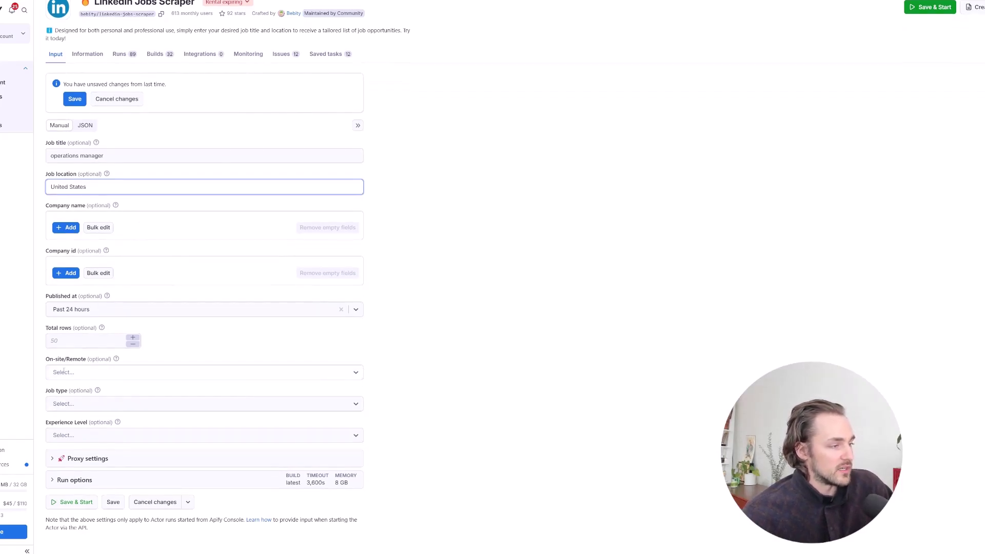
click(81, 403)
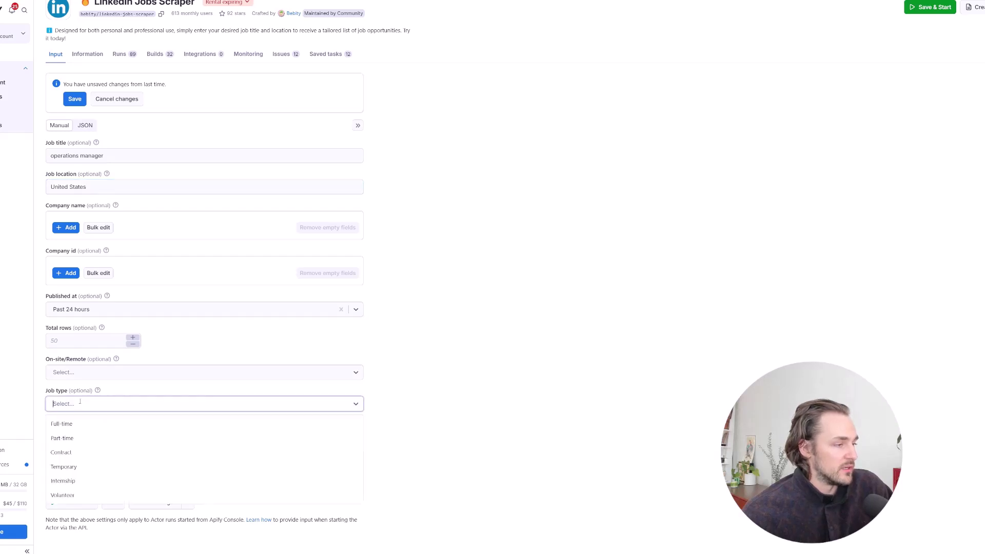
click(433, 406)
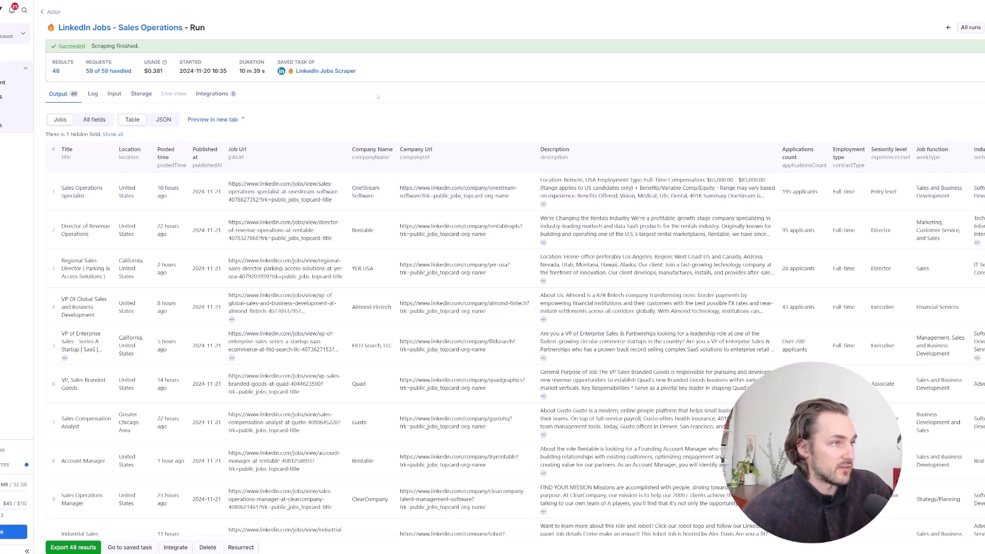
Step: Examine the title, job URL, company URL and description of the first result in the Sales Operations run
drag(62, 149, 569, 157)
triple_click(73, 196)
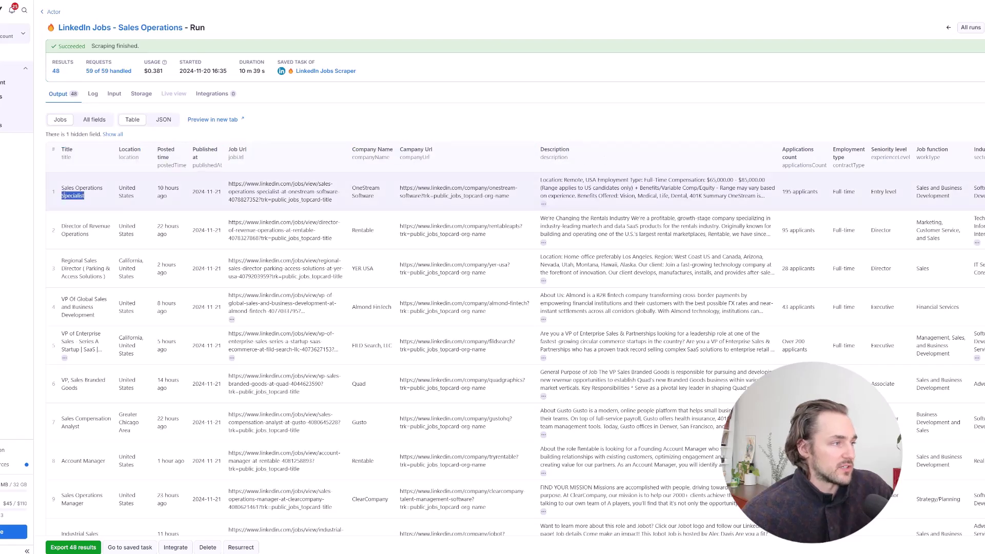
triple_click(267, 191)
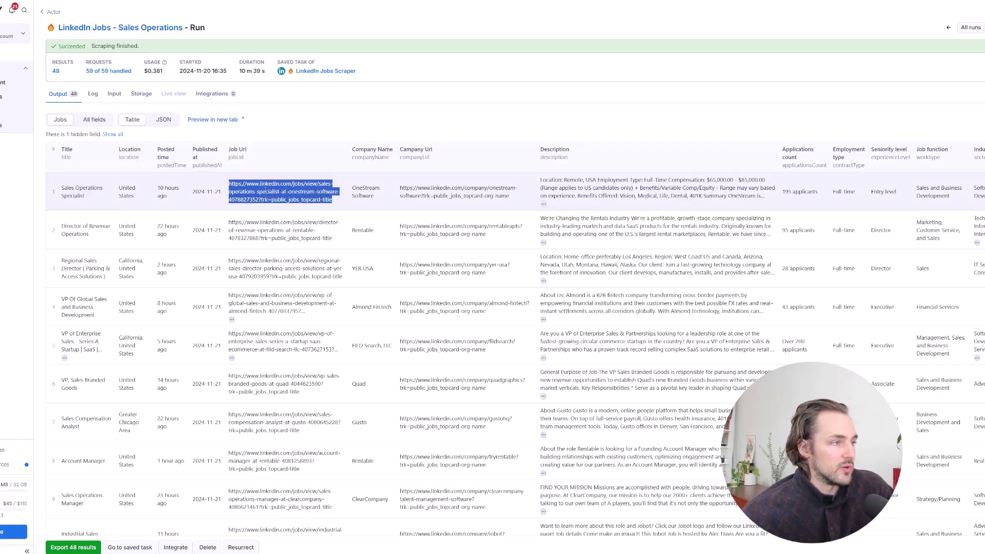
triple_click(430, 195)
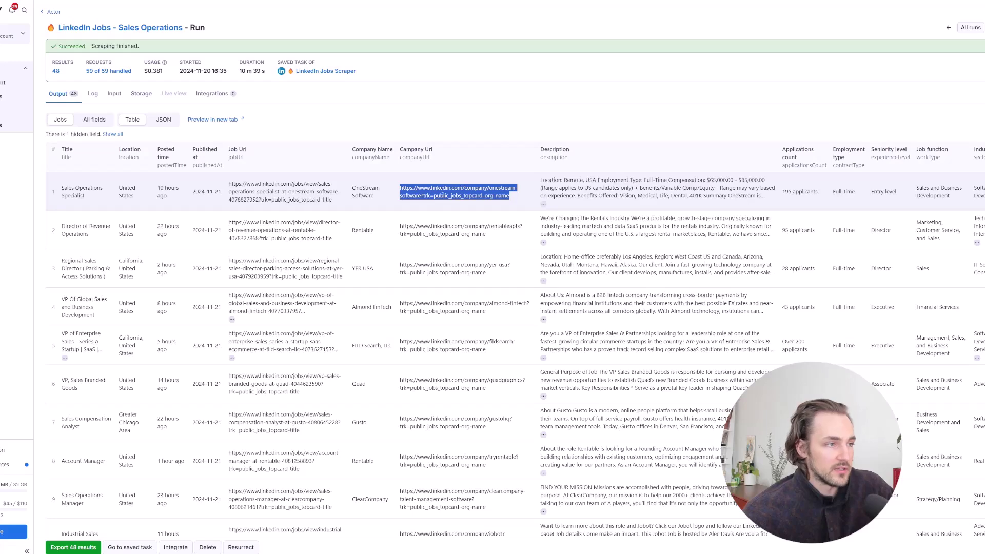
triple_click(572, 180)
Step: Examine the run's job function, industry, salary, poster and apply URL columns and look through the full list of scraped jobs
scroll(722, 188, right, 5)
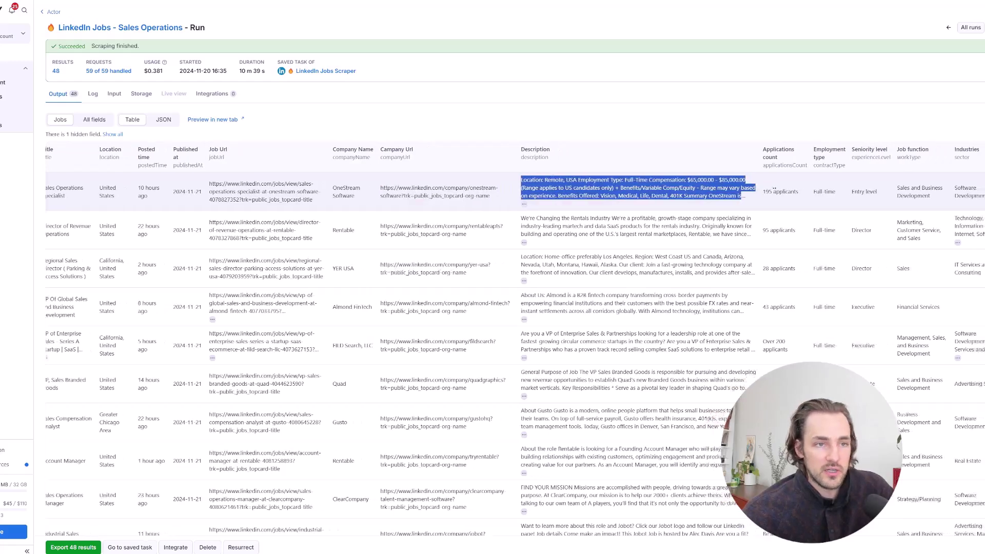
scroll(728, 194, right, 5)
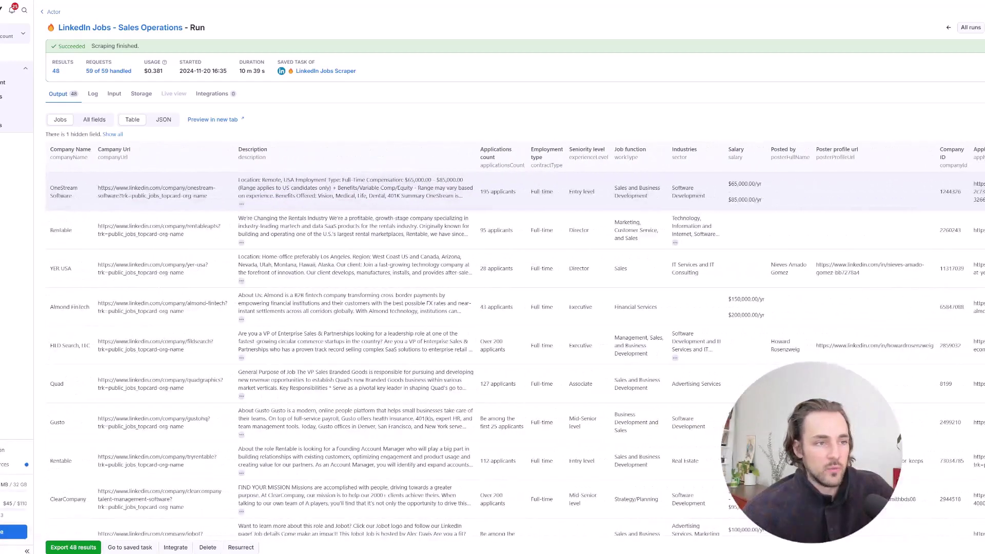
triple_click(636, 192)
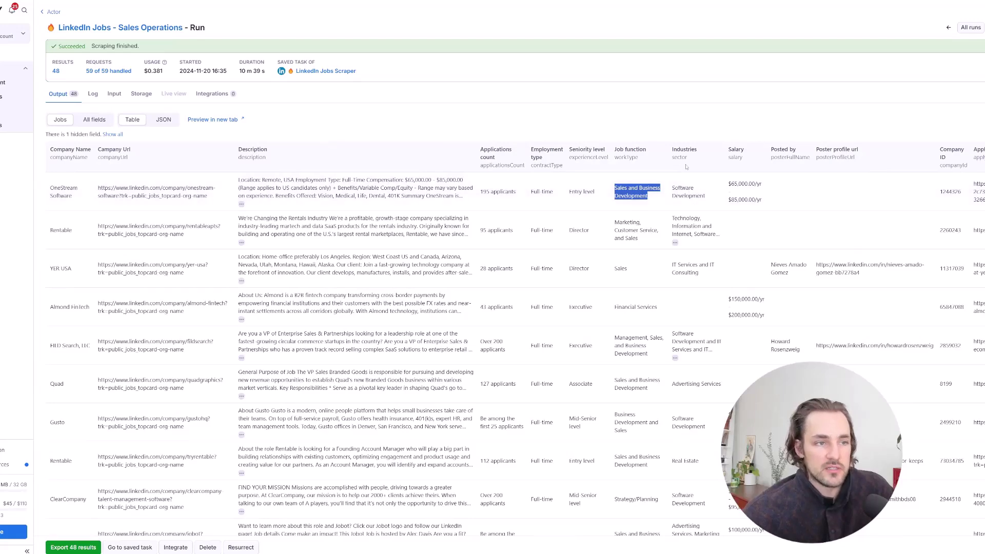
click(724, 185)
scroll(724, 185, right, 3)
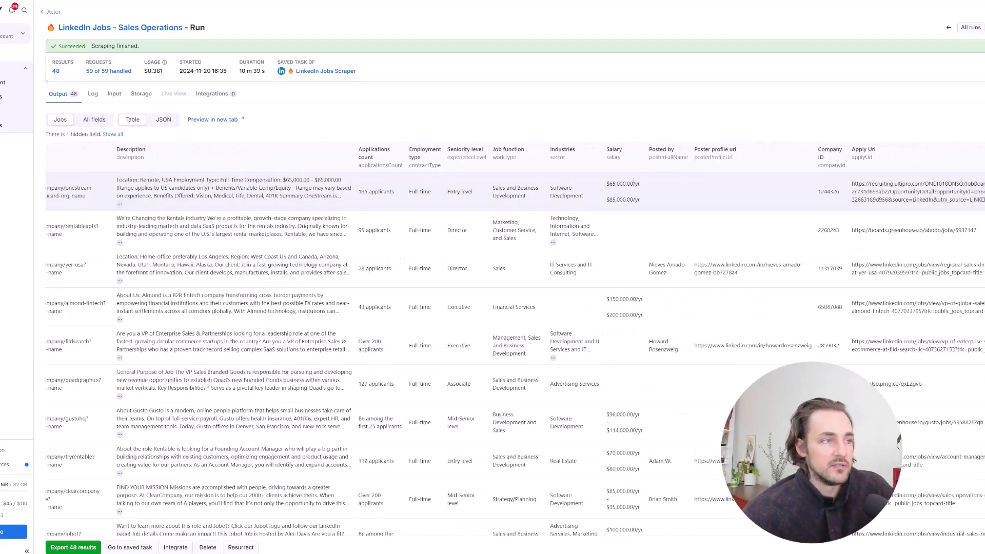
scroll(770, 194, right, 3)
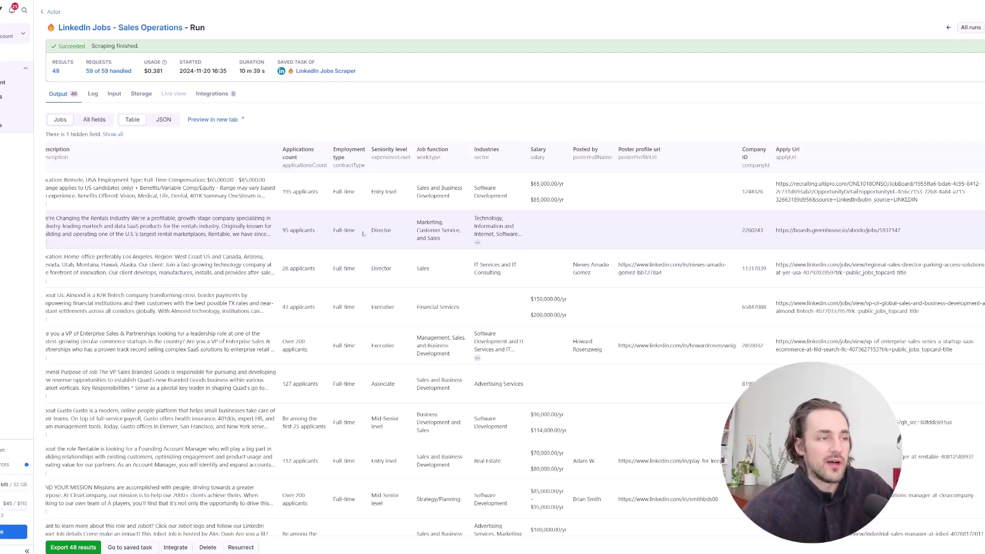
scroll(363, 198, down, 5)
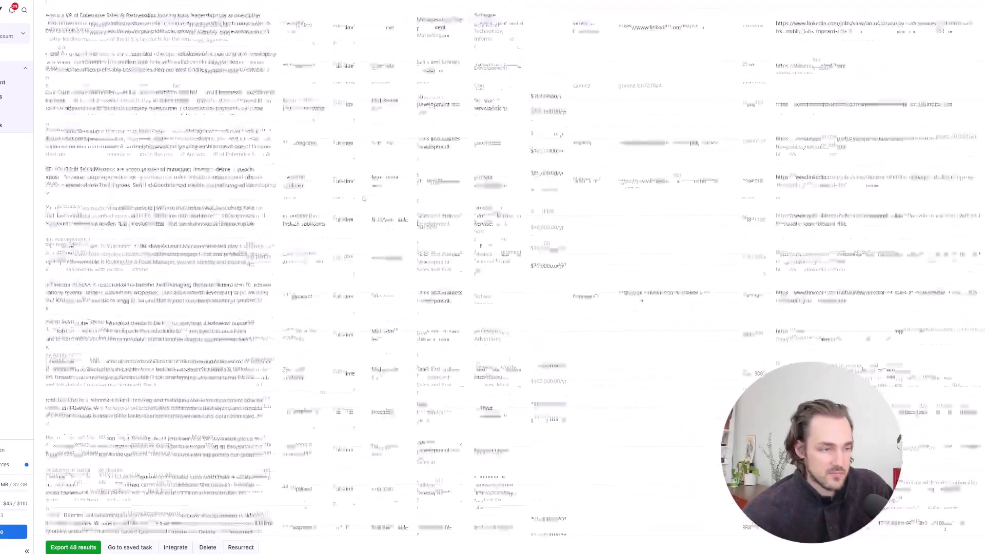
scroll(363, 198, down, 10)
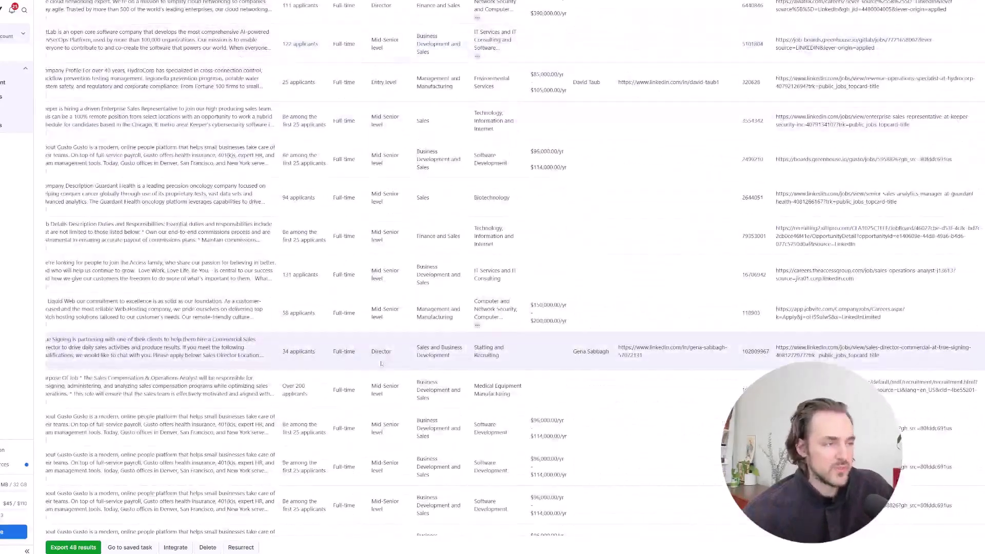
scroll(381, 363, up, 15)
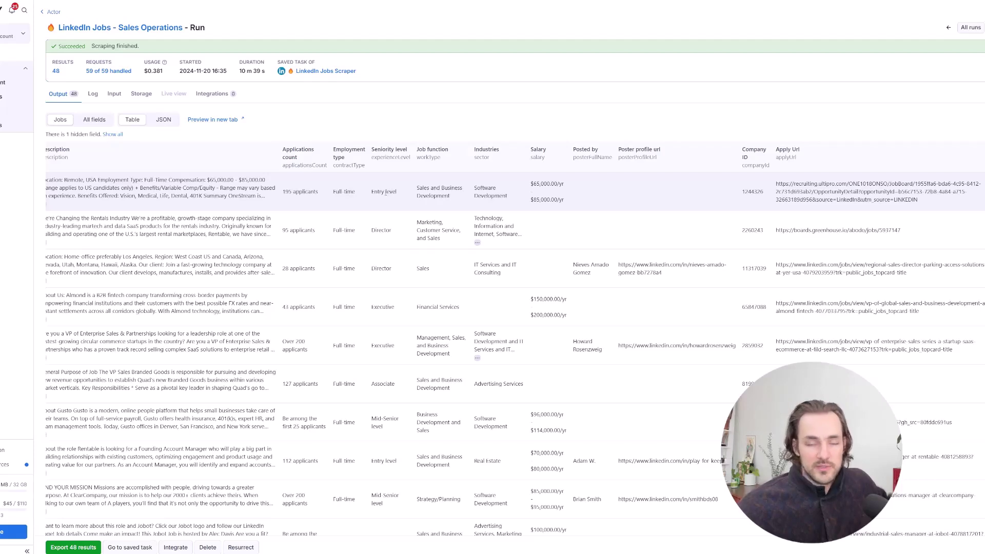
scroll(277, 193, left, 15)
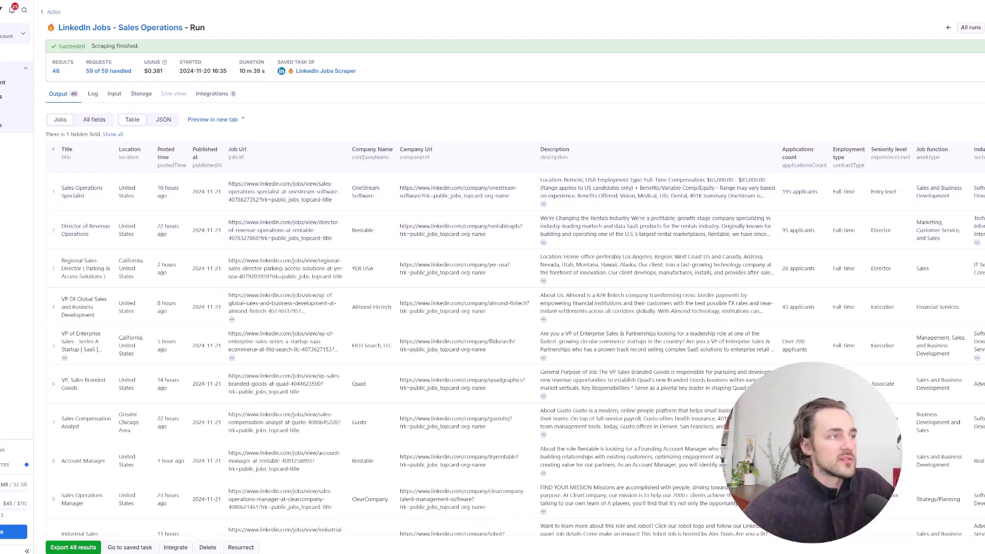
Step: Return to the DEMO task, review its daily scheduling options and dismiss them without creating a schedule
click(43, 0)
click(55, 68)
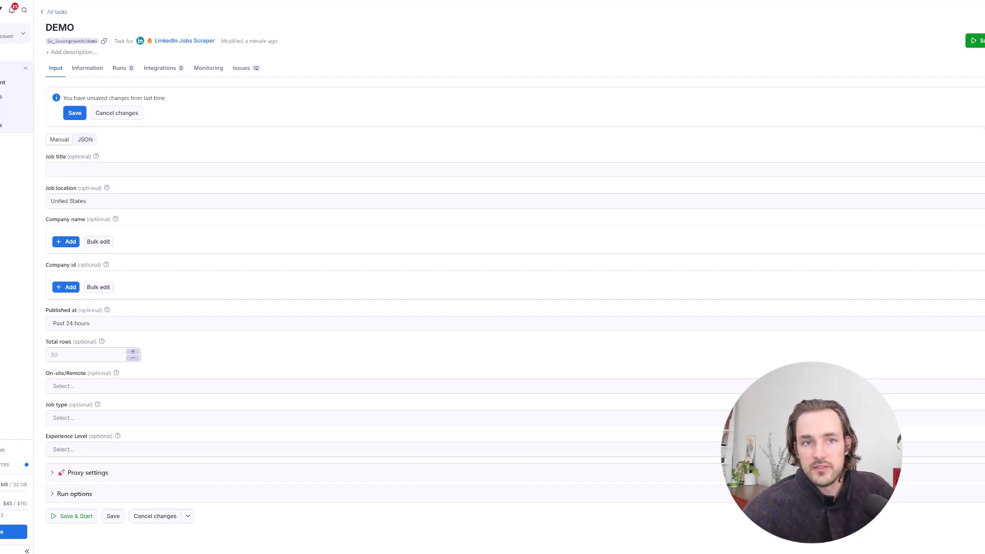
click(984, 56)
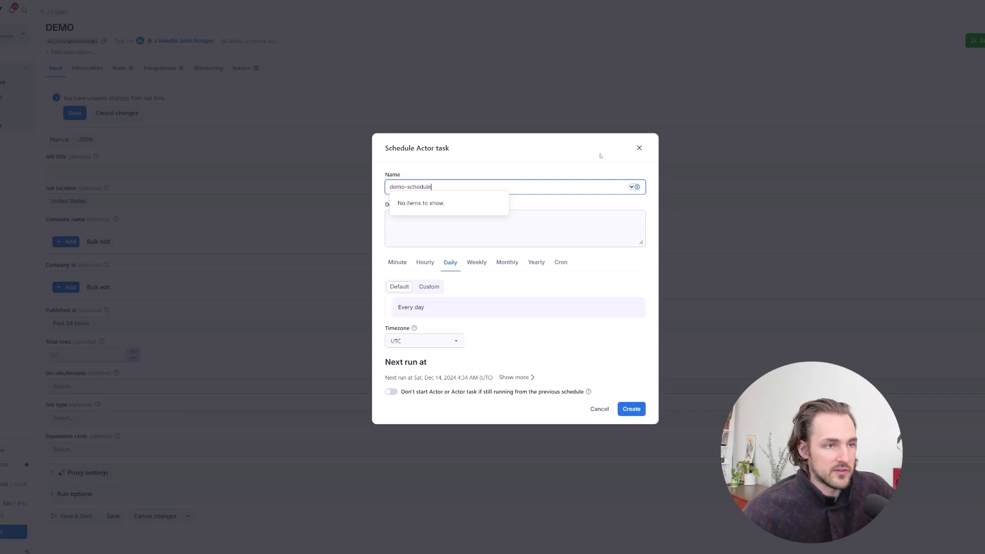
click(639, 148)
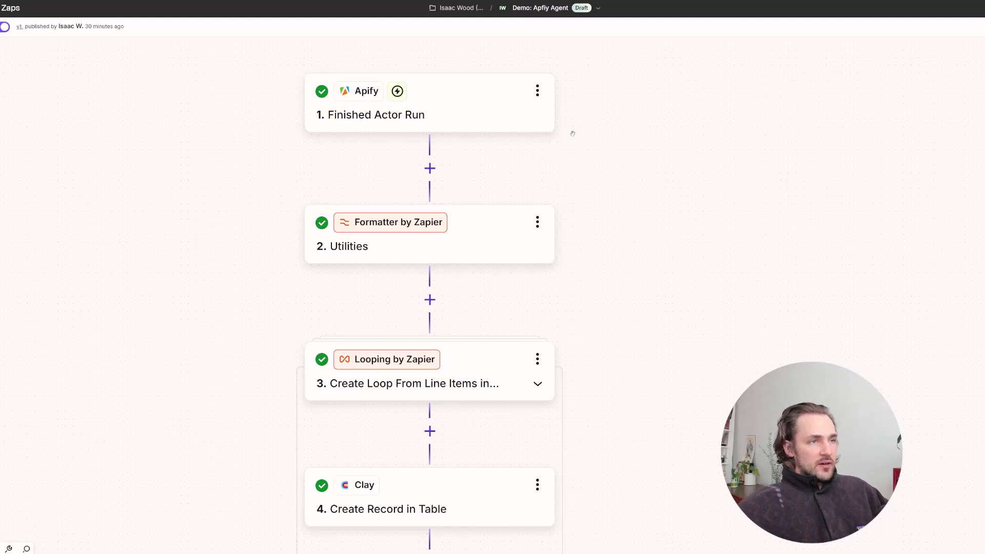
Step: Examine the Apify Finished Actor Run trigger's setup, selected actor and test record down to the first dataset item, then close it
drag(593, 196, 604, 173)
scroll(612, 167, down, 2)
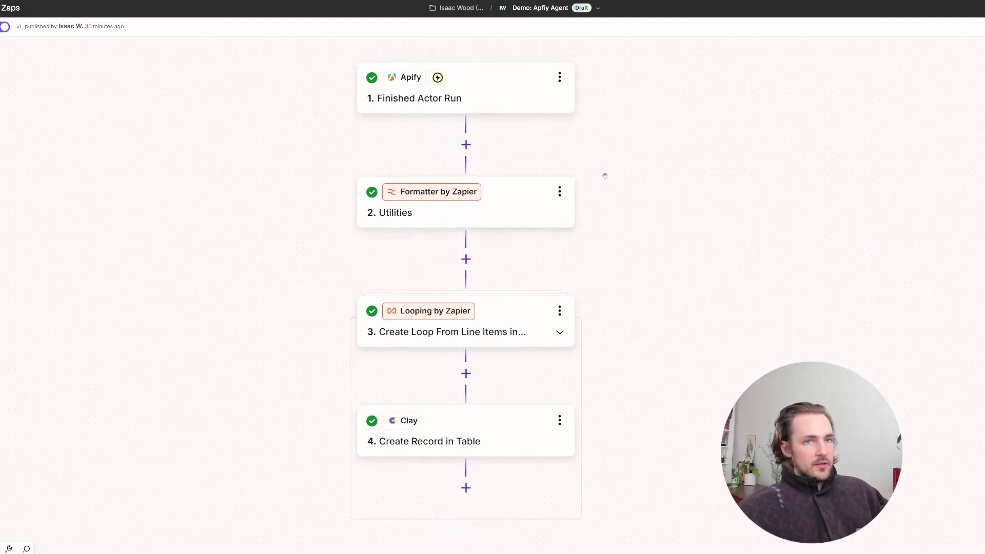
click(447, 93)
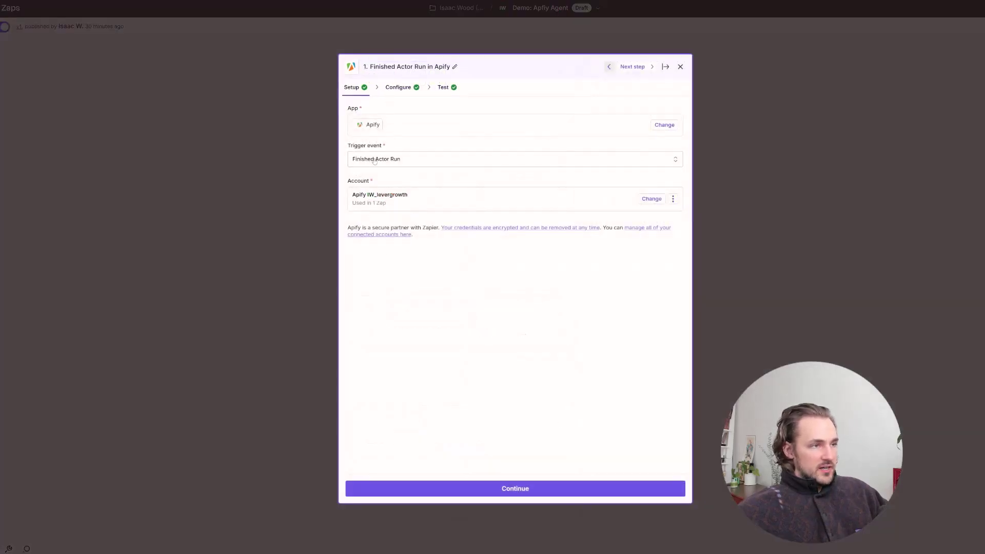
click(397, 88)
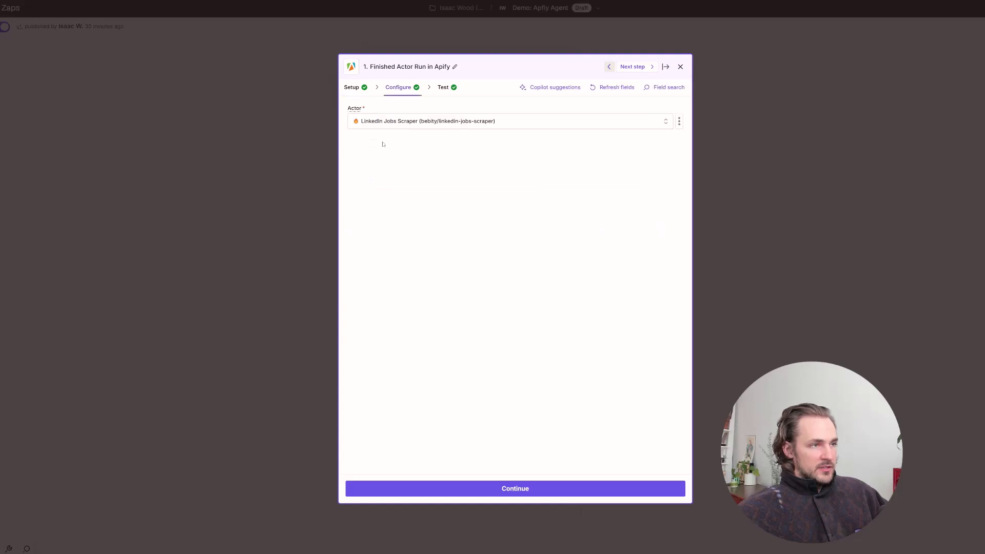
click(442, 87)
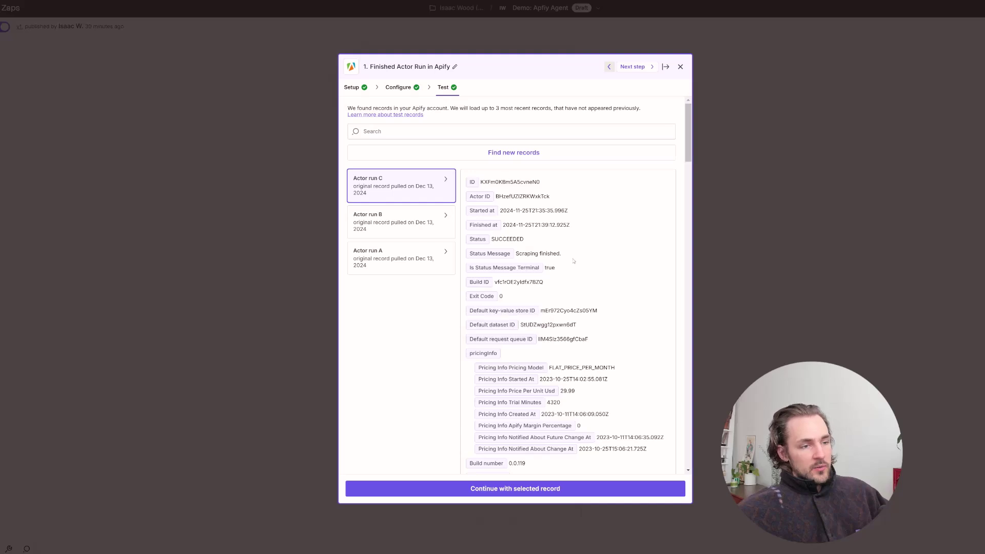
scroll(616, 333, down, 2)
scroll(635, 354, down, 3)
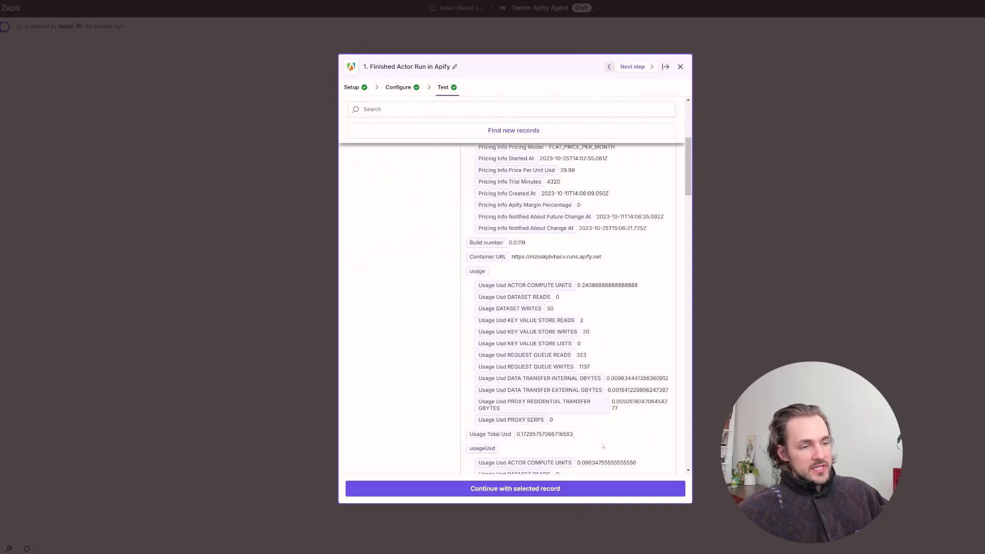
scroll(604, 391, down, 8)
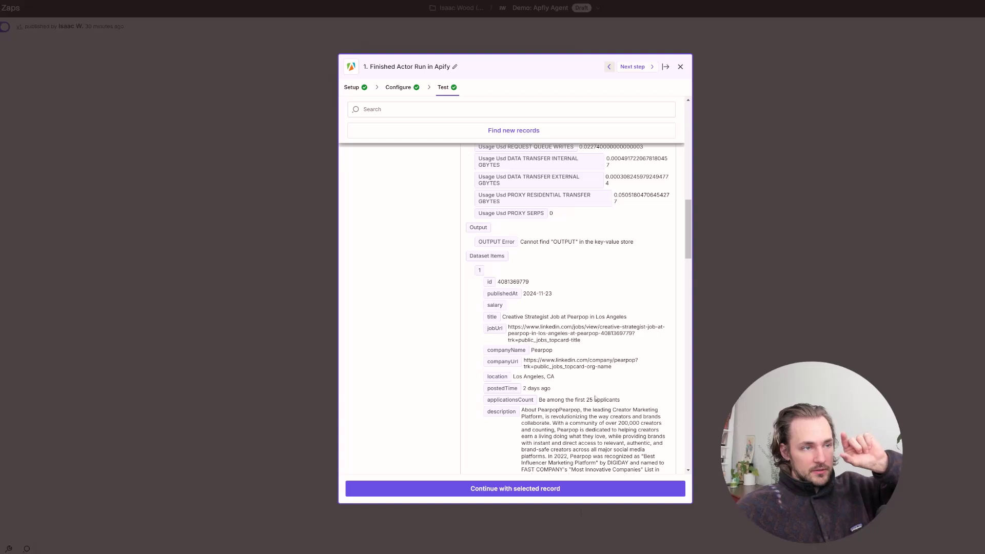
click(680, 67)
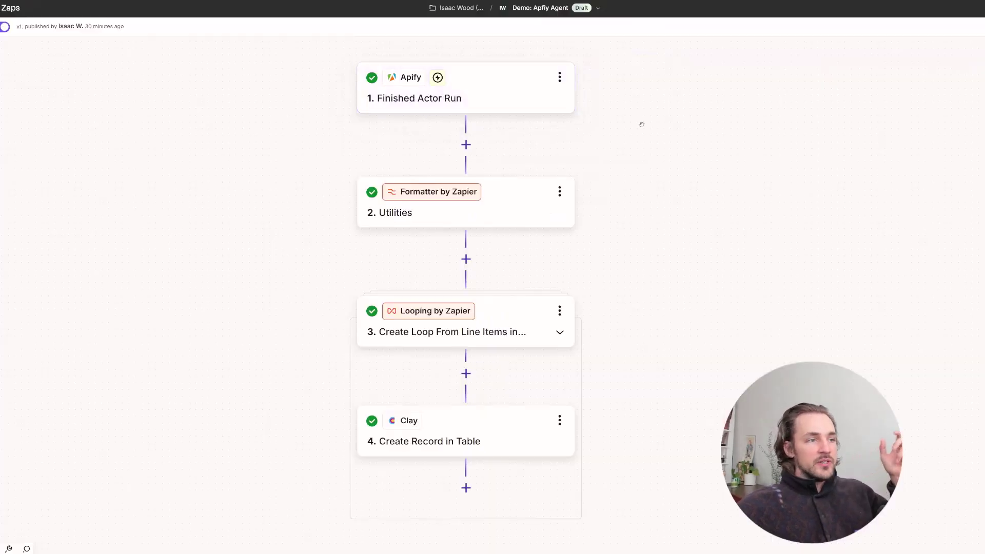
Step: Examine the Formatter step's Line-item to Text configuration and the company URLs in its test output, then close it
click(518, 208)
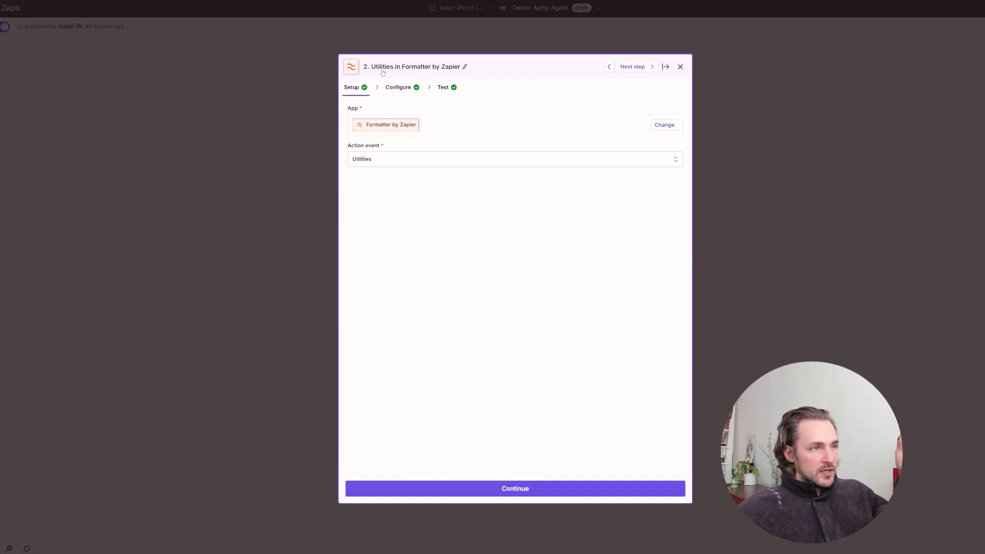
click(402, 88)
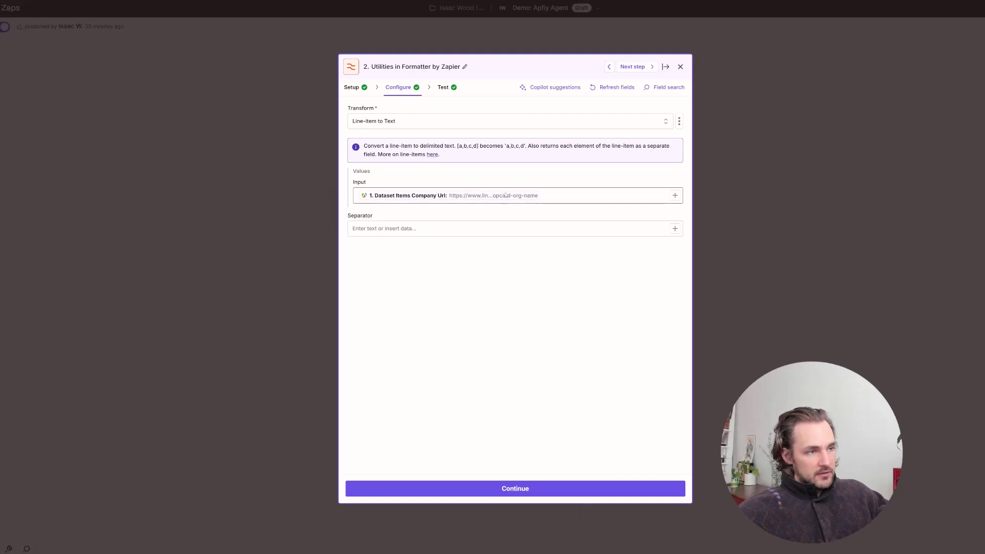
click(443, 87)
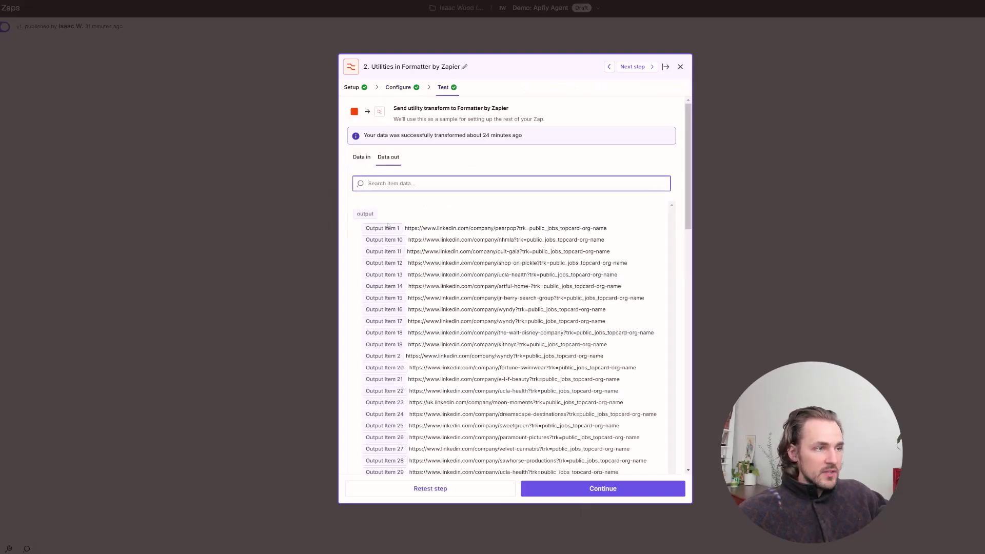
scroll(388, 226, down, 1)
scroll(369, 194, up, 1)
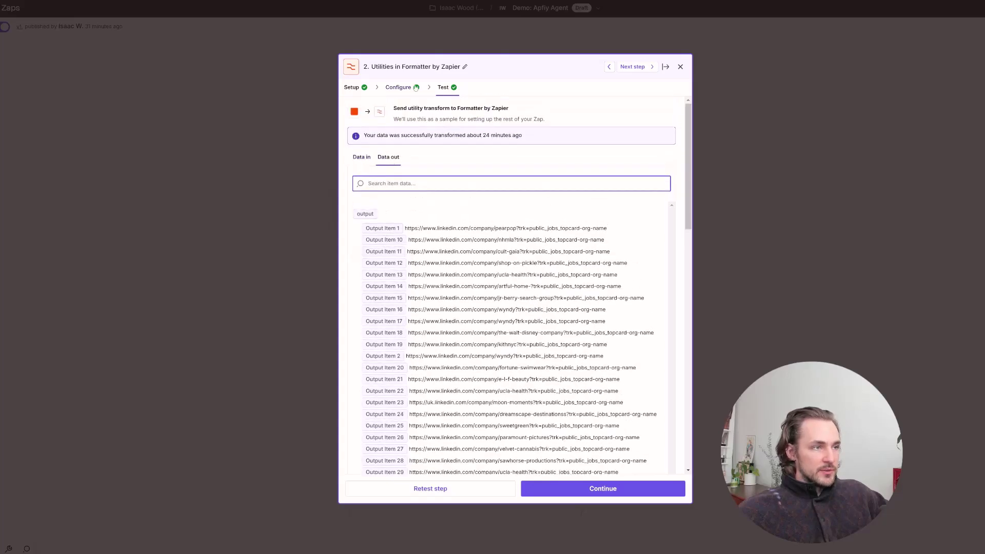
scroll(454, 163, down, 2)
drag(420, 142, 508, 169)
click(444, 246)
drag(448, 254, 606, 267)
click(518, 280)
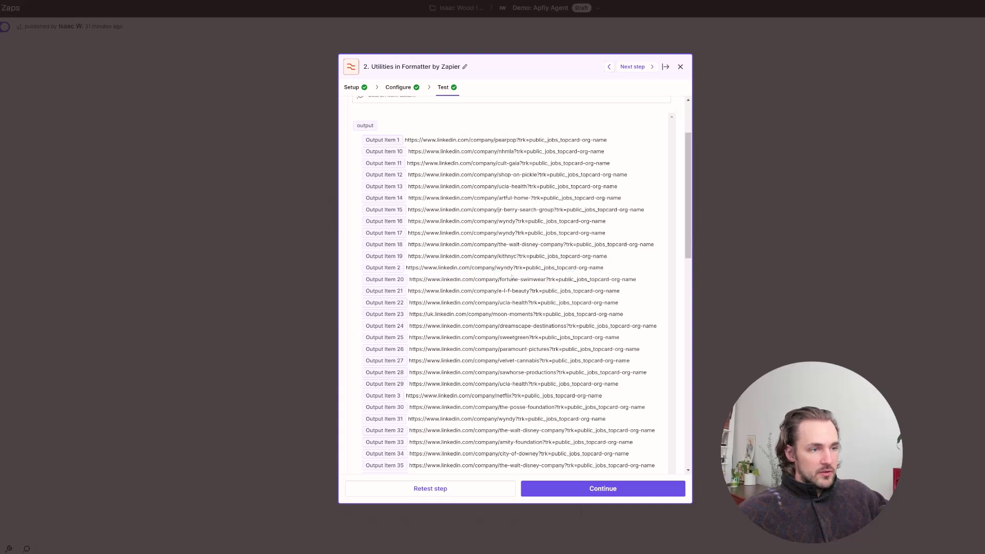
scroll(493, 281, down, 2)
drag(426, 284, 608, 295)
drag(427, 330, 505, 324)
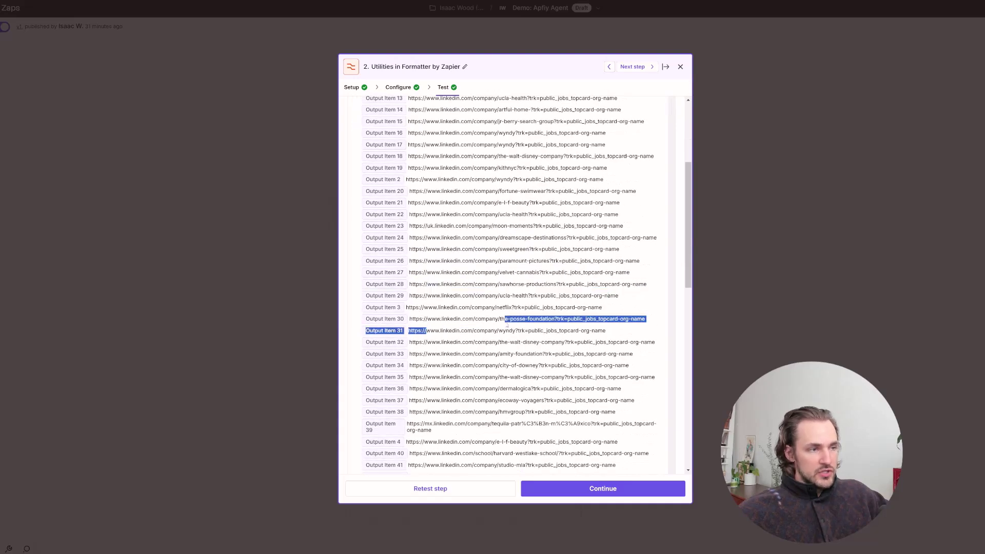
click(513, 344)
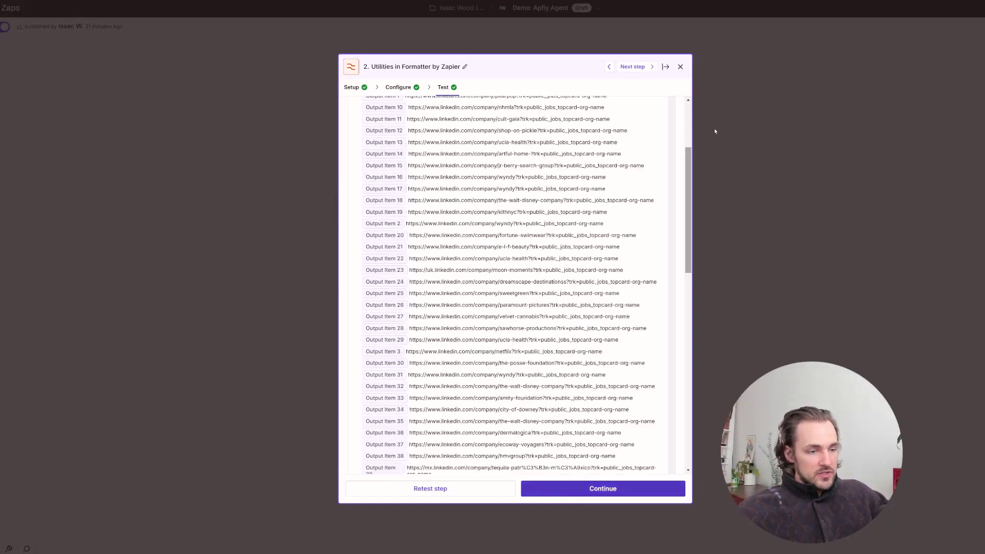
click(721, 152)
Step: Review the Looping step's setup and its values to loop, including the output names and their mapped items
click(446, 325)
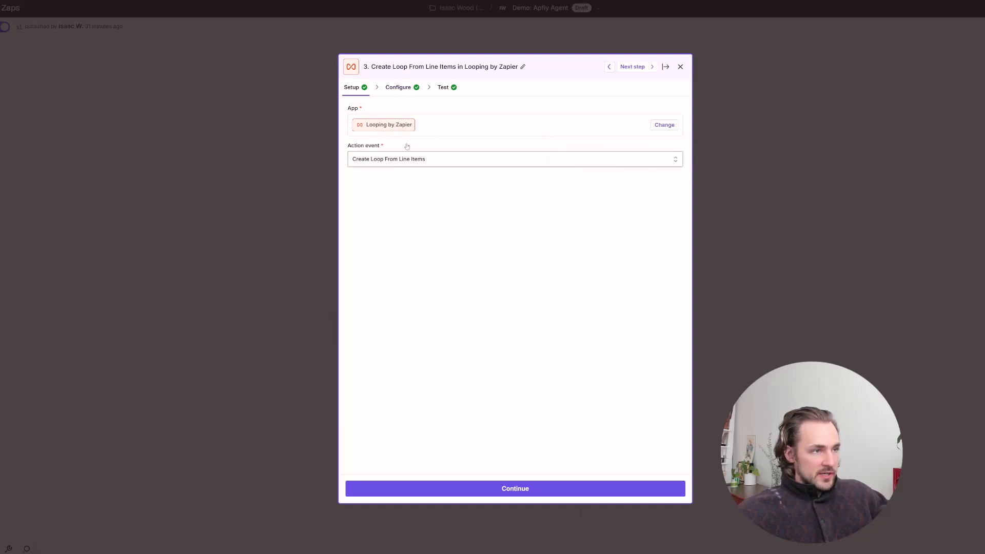
click(403, 88)
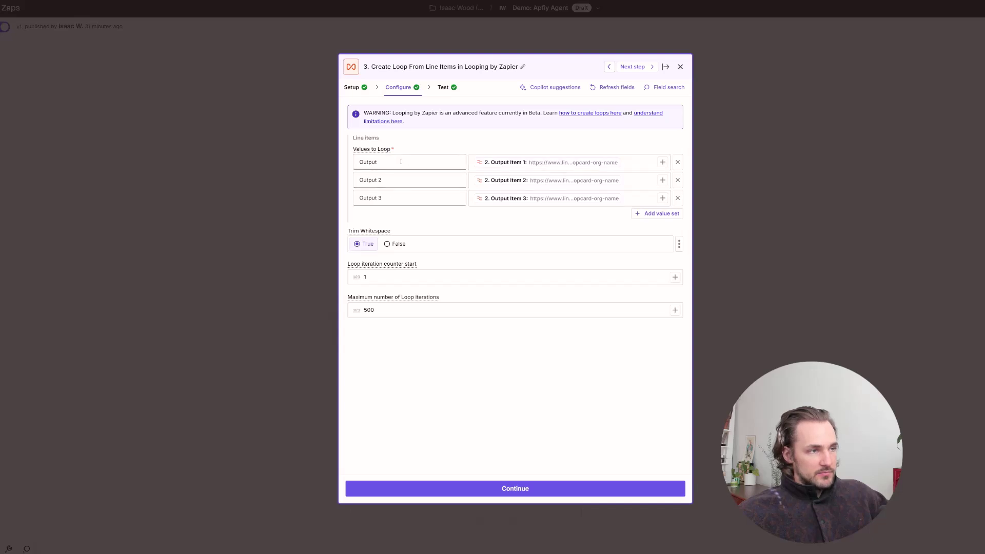
click(400, 162)
click(394, 180)
click(389, 198)
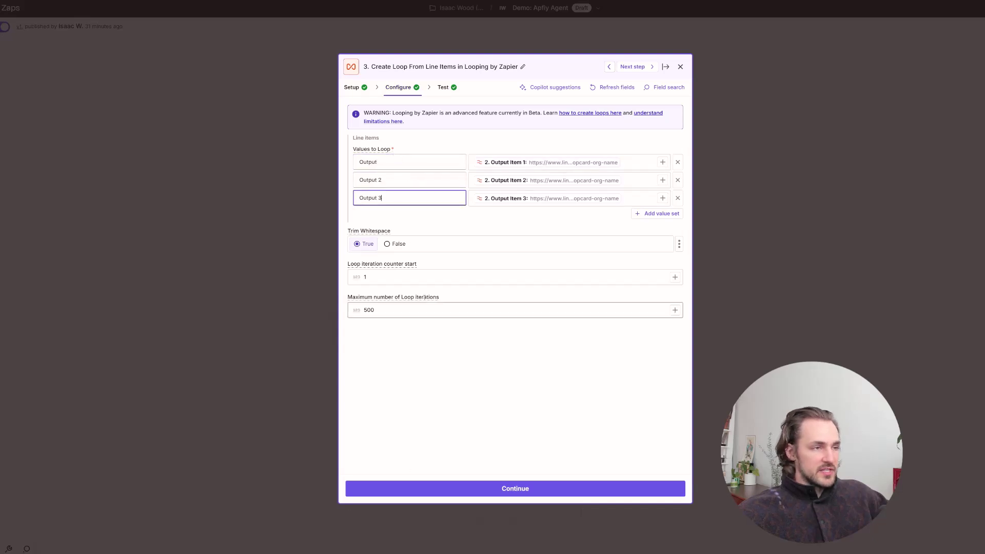
click(531, 165)
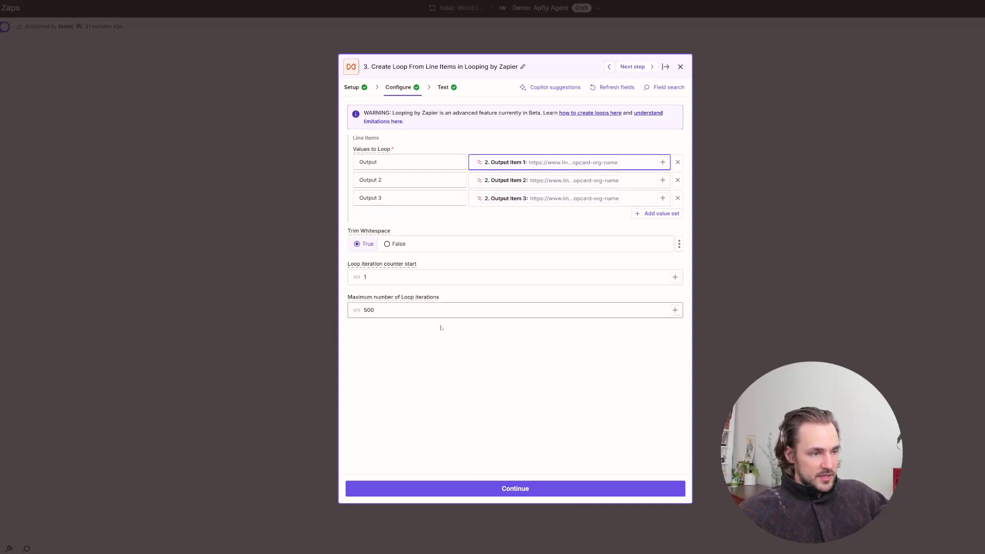
Step: Examine the three company URLs output by the Looping step's test
click(481, 487)
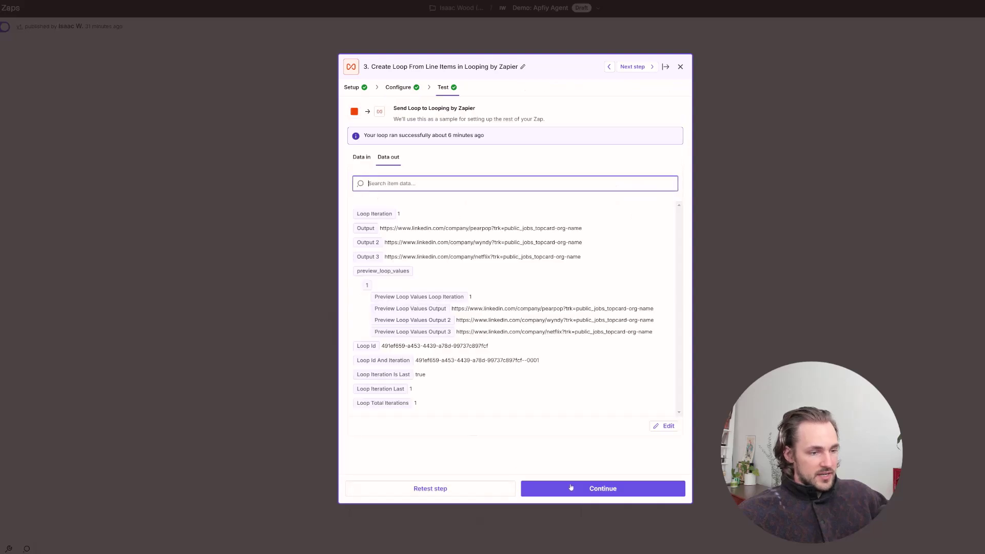
drag(406, 228, 435, 258)
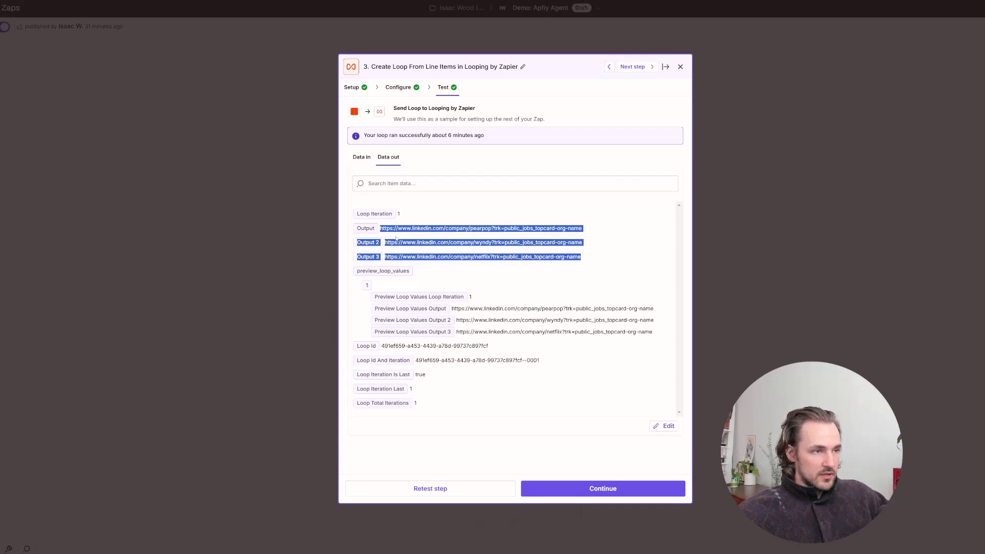
drag(381, 230, 616, 239)
click(449, 255)
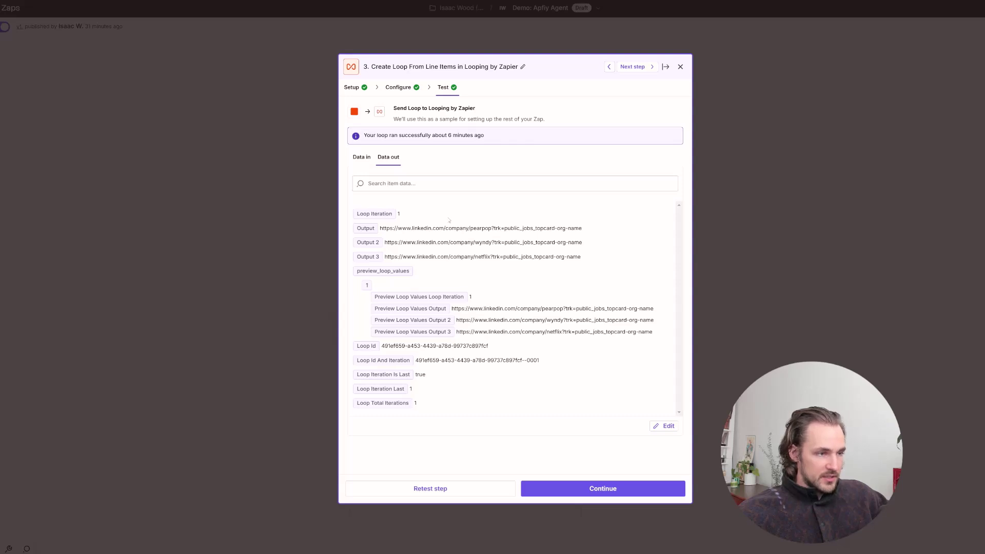
Step: Review the Clay Create Record in Table step's target table, companyUrl mapping and test data
click(564, 485)
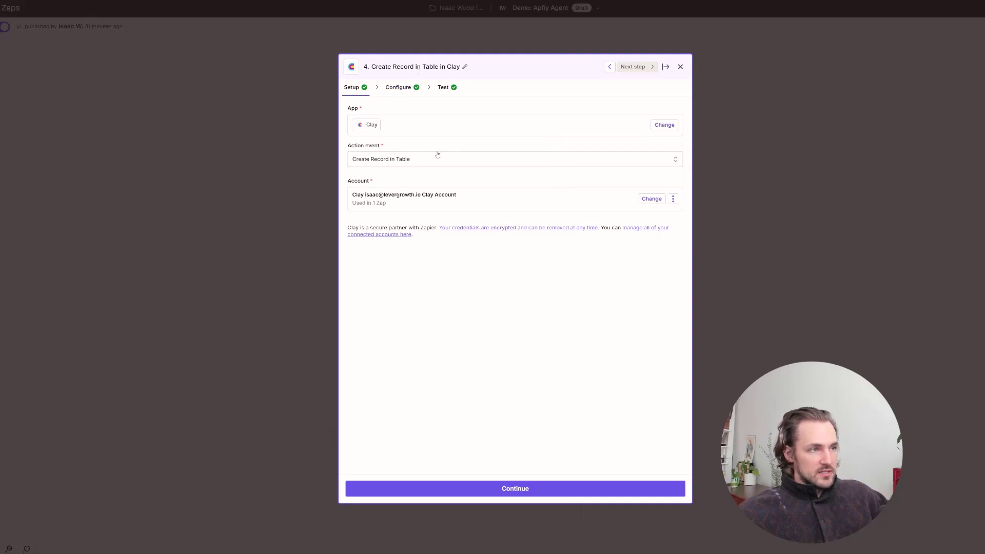
click(413, 88)
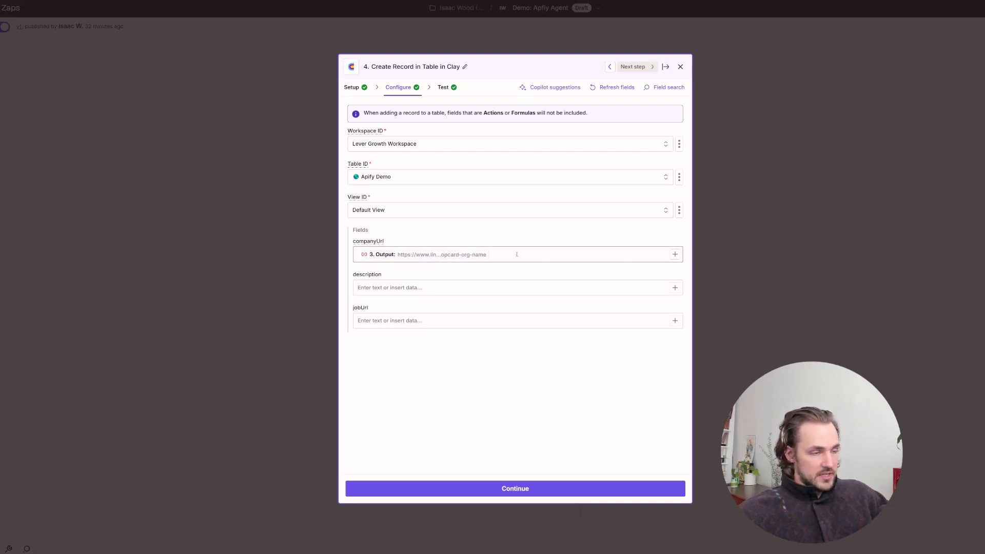
click(528, 491)
drag(459, 314, 662, 314)
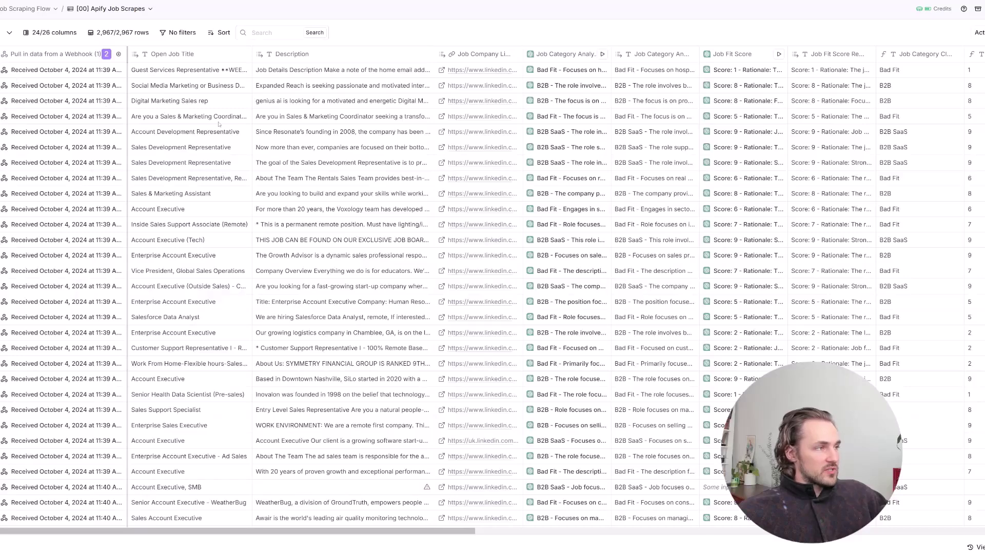
Step: Examine the open job title and description of the first record in the Apify Job Scrapes table
click(204, 117)
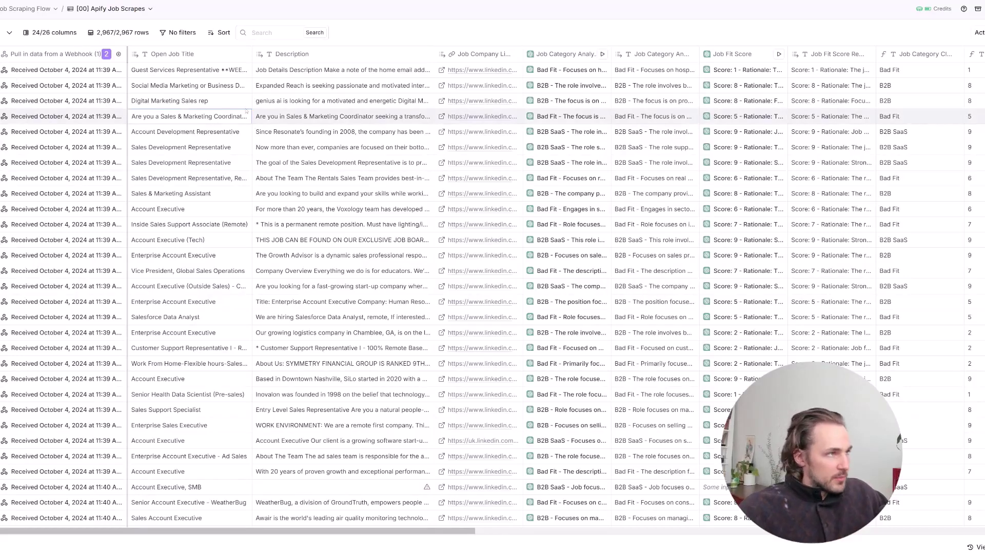
click(223, 73)
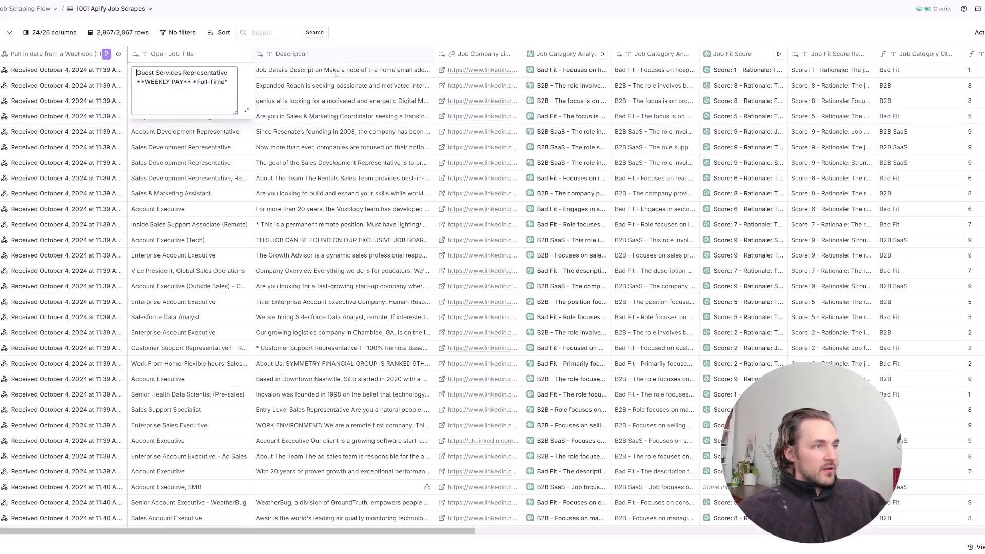
click(333, 71)
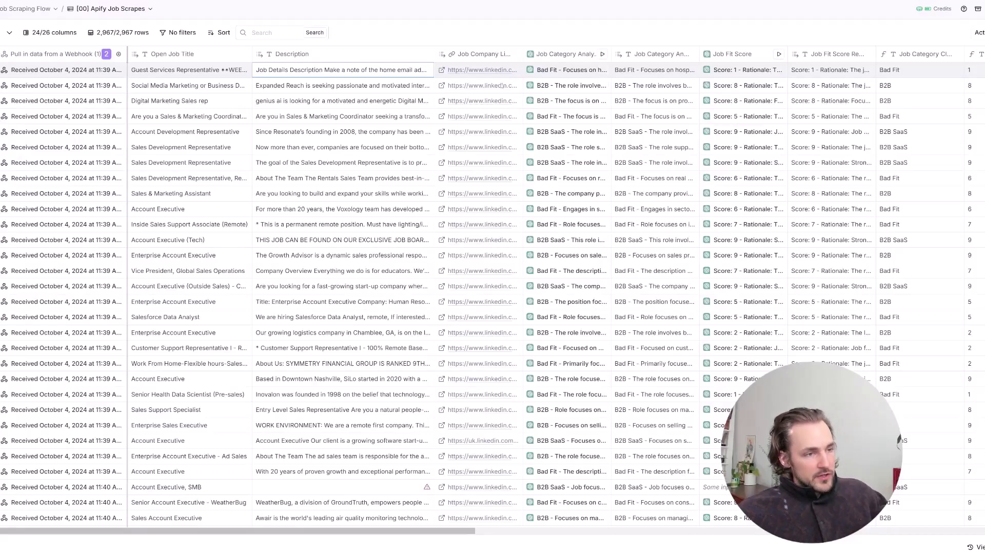
Step: Inspect the first record's job category analysis, including its response and AI cost details, and close the details
click(563, 70)
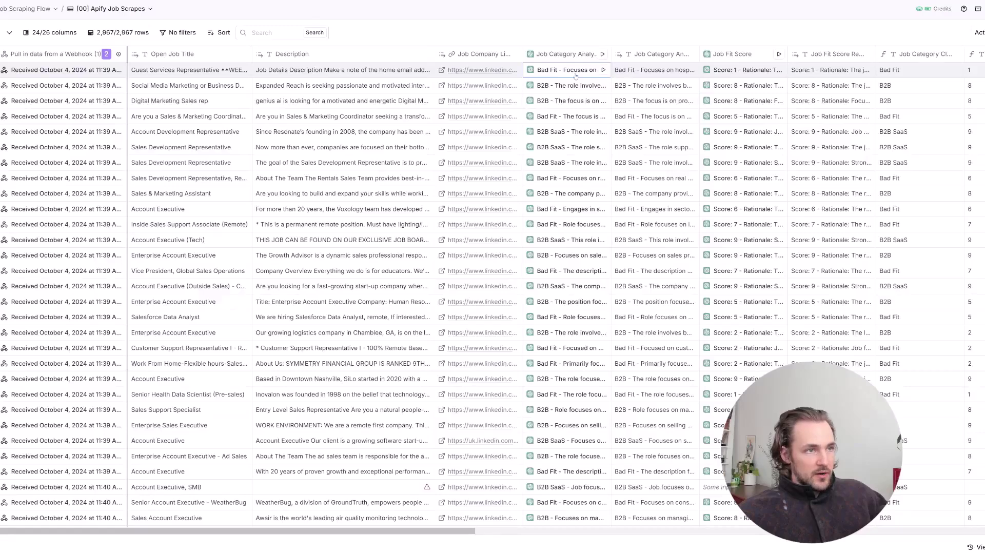
click(575, 76)
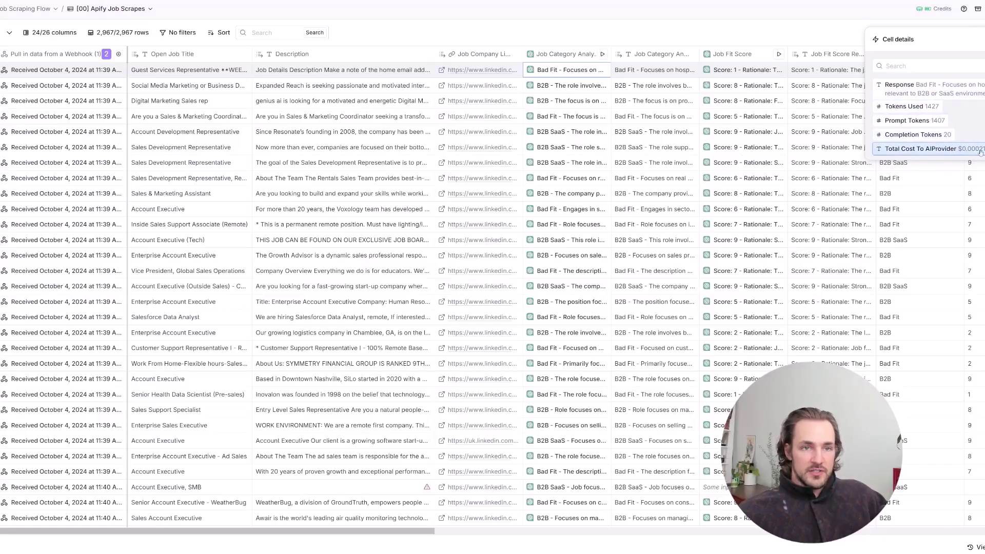
click(983, 39)
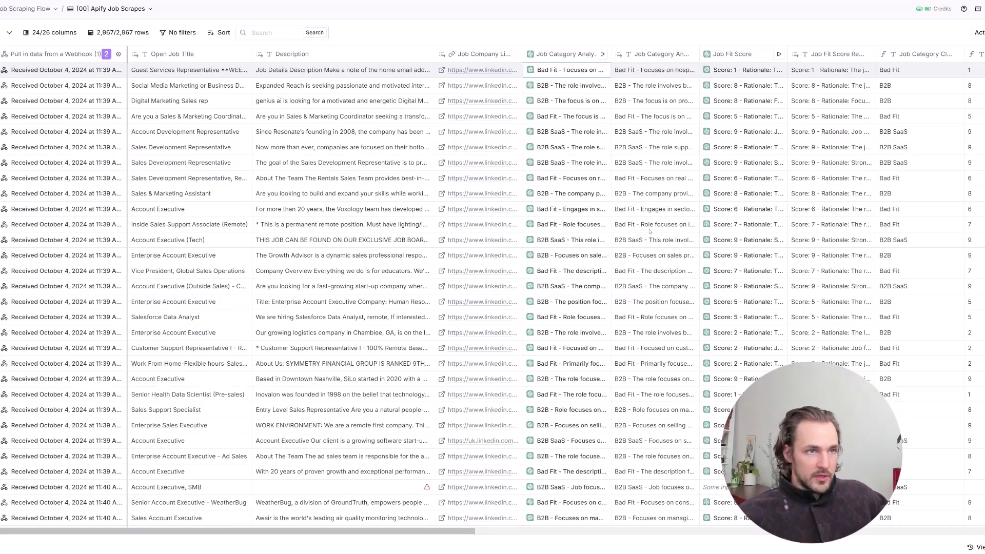
Step: Show the response details of the first record's Job Fit Score
scroll(542, 76, right, 5)
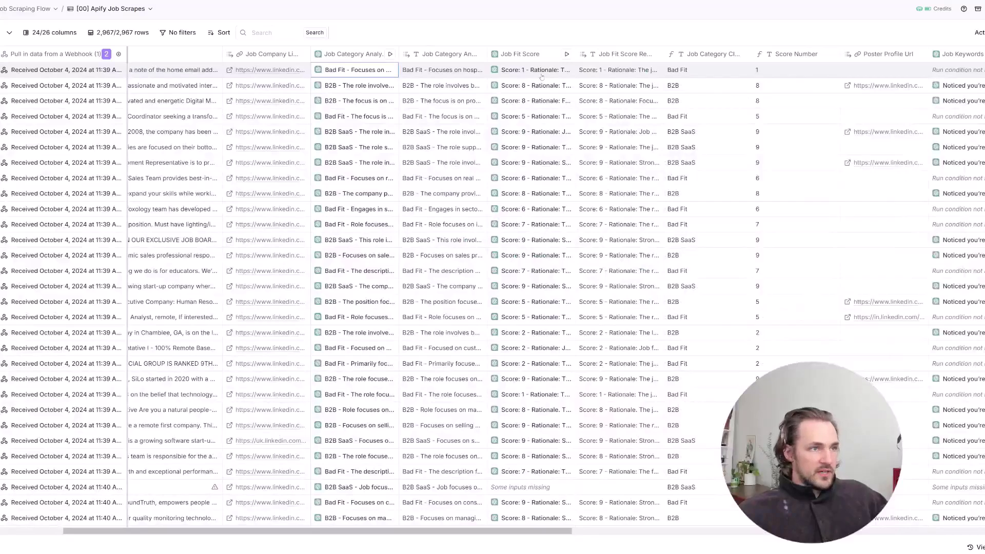
click(541, 76)
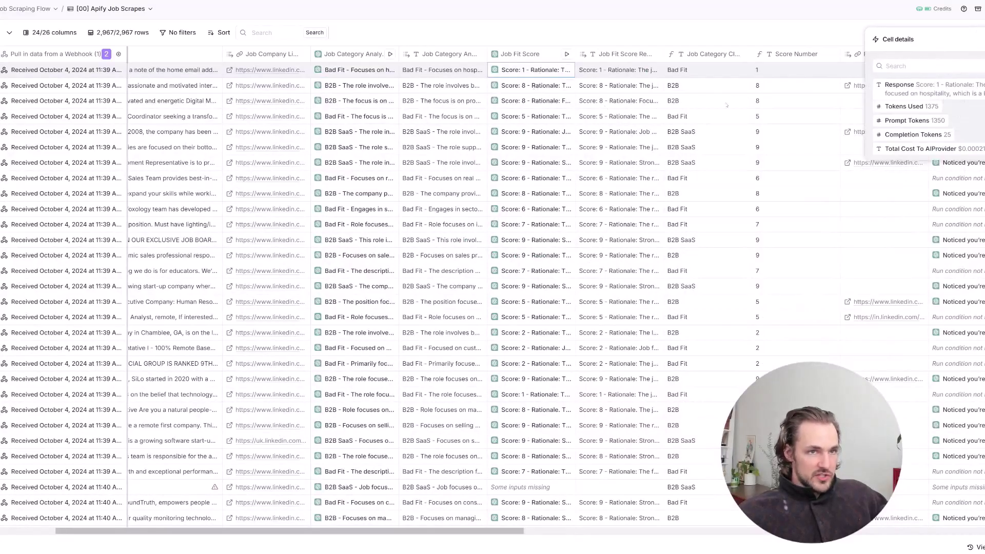
Step: Read the full job description of the first record in the expanded view, and close it
click(176, 73)
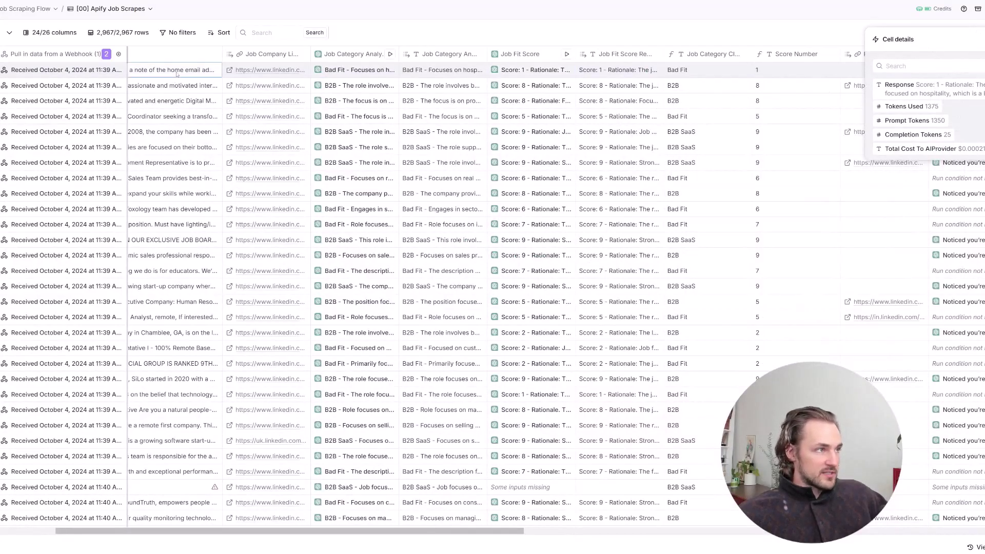
drag(327, 531, 197, 530)
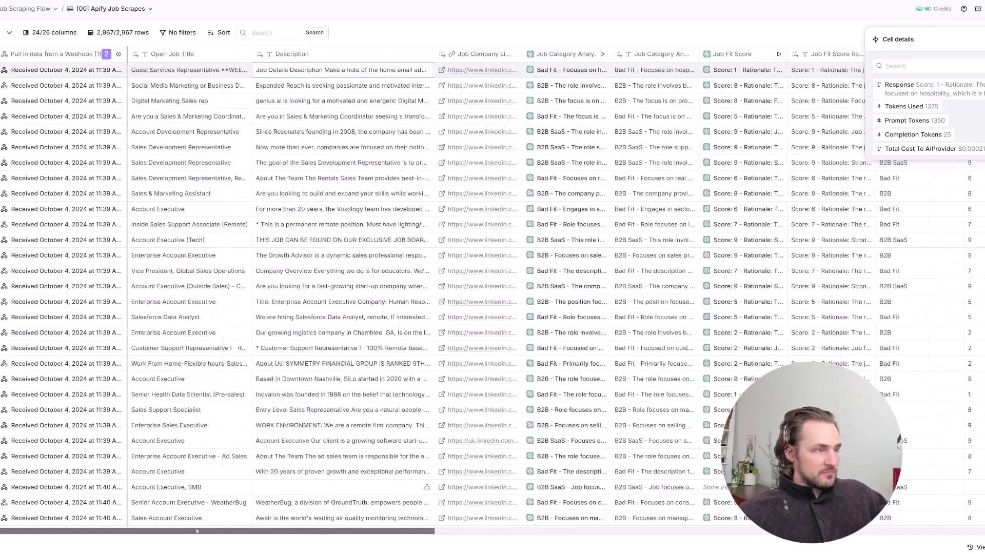
double_click(325, 68)
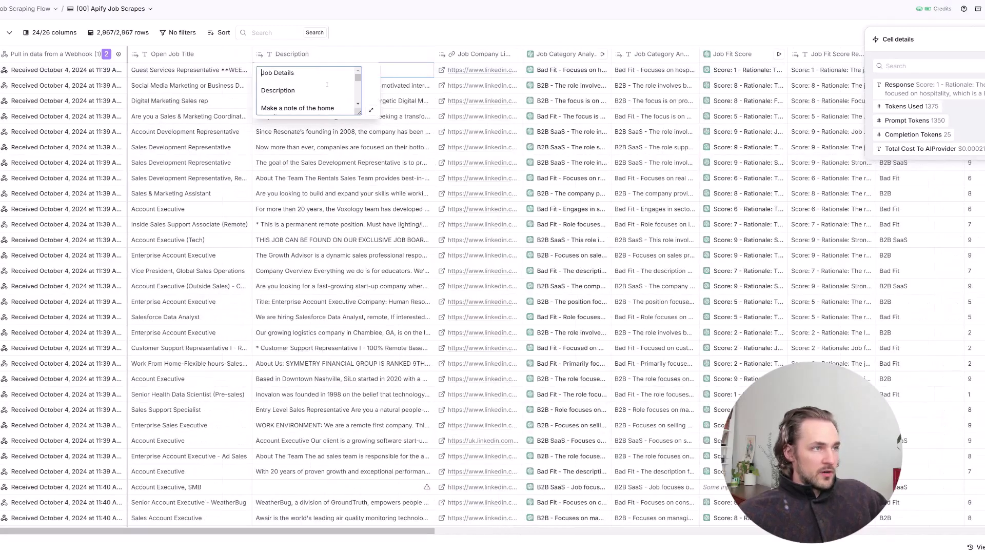
scroll(349, 95, down, 3)
click(371, 110)
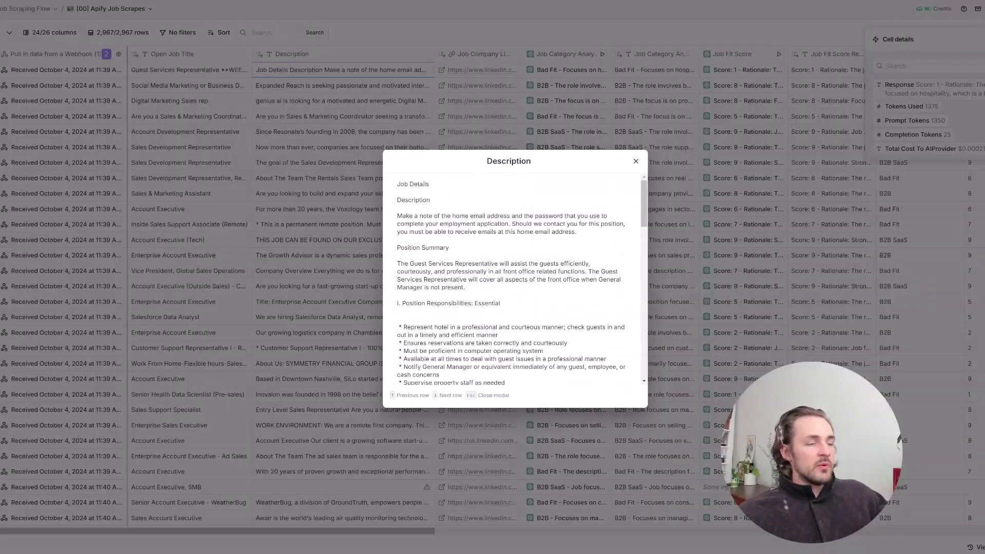
scroll(458, 195, down, 5)
scroll(459, 194, down, 8)
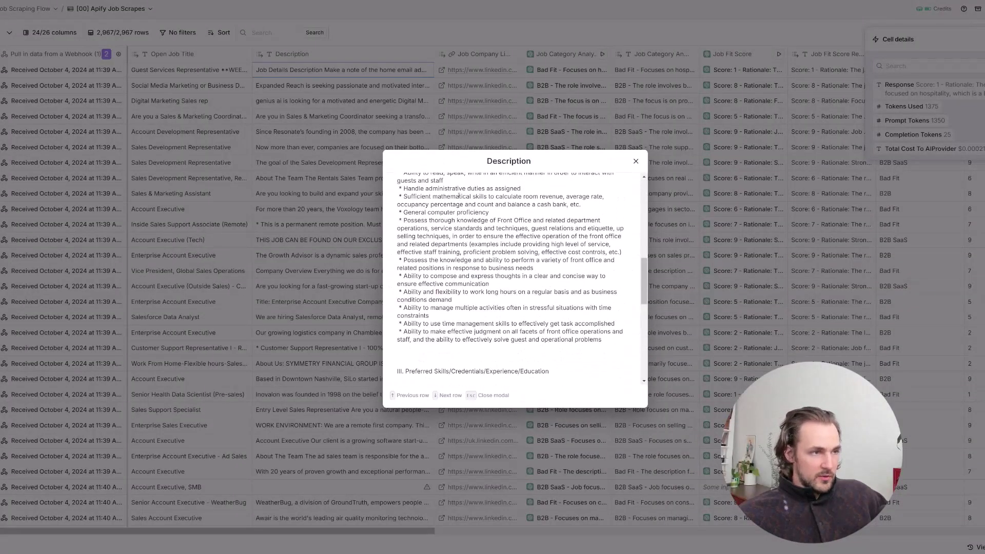
scroll(458, 195, up, 13)
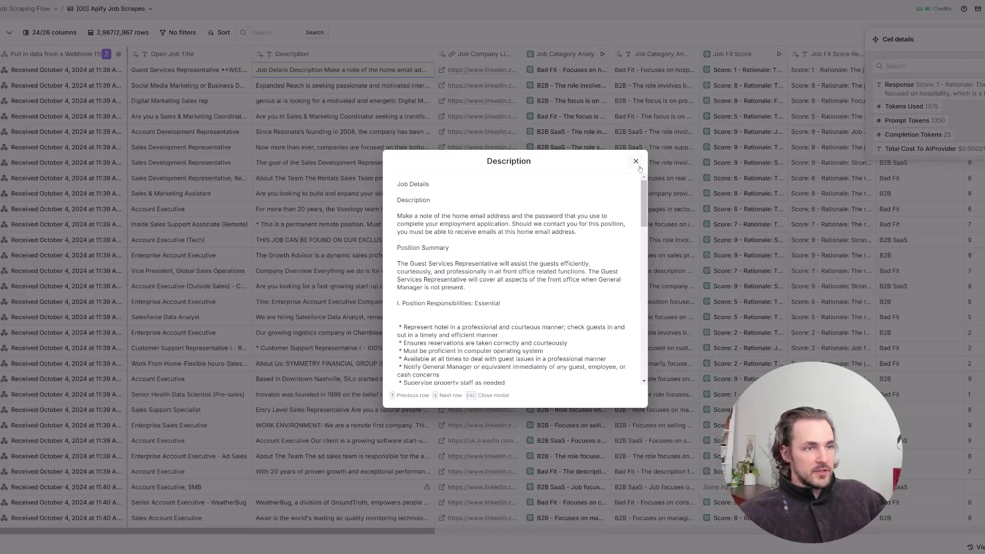
click(636, 161)
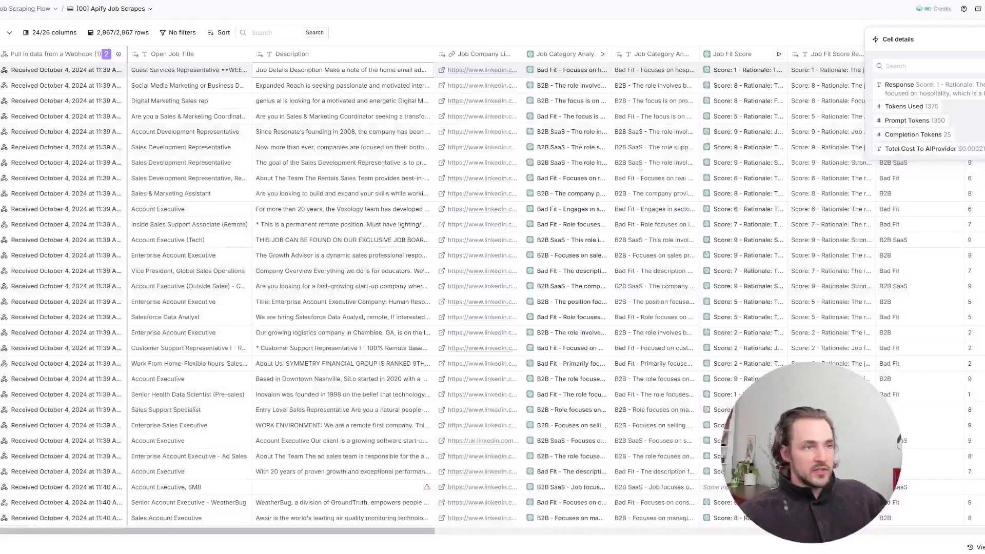
Step: Review the ChatGPT prompt in the Job Fit Score column's settings, and close them without changes
click(735, 55)
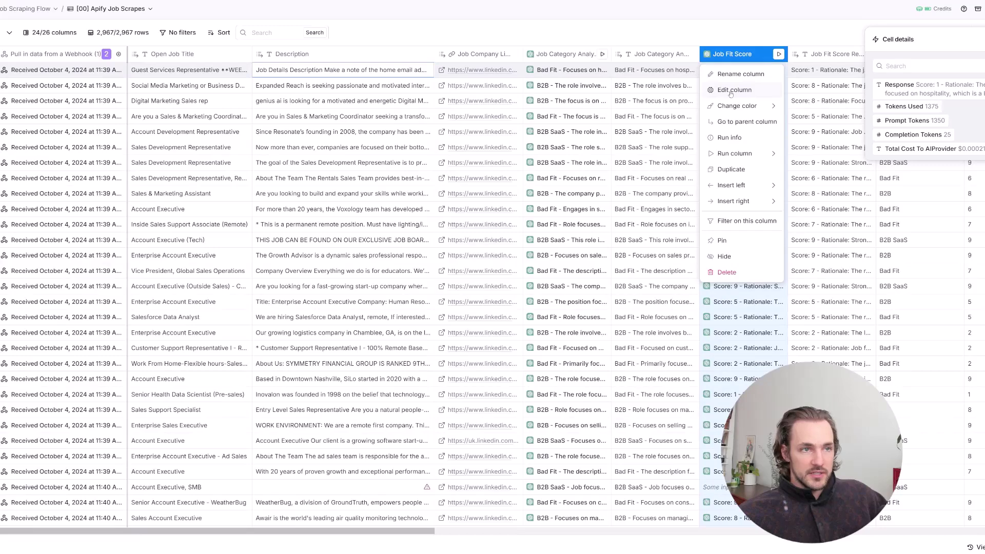
click(733, 91)
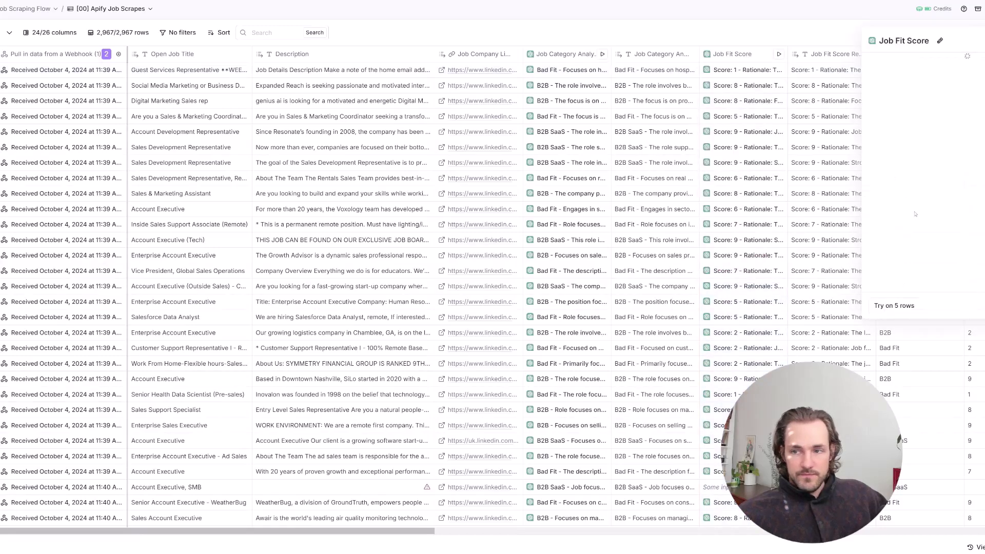
double_click(895, 228)
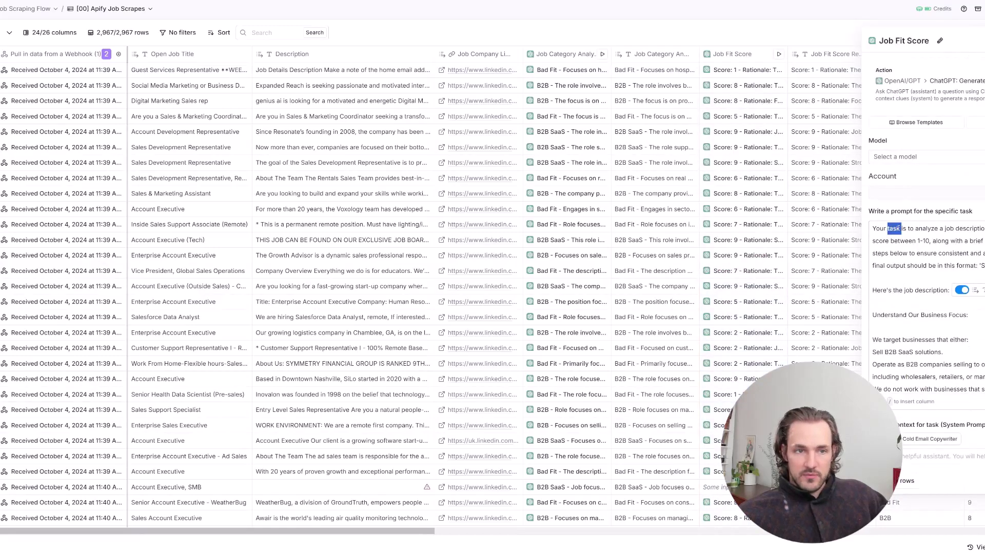
key(ctrl+a)
click(923, 241)
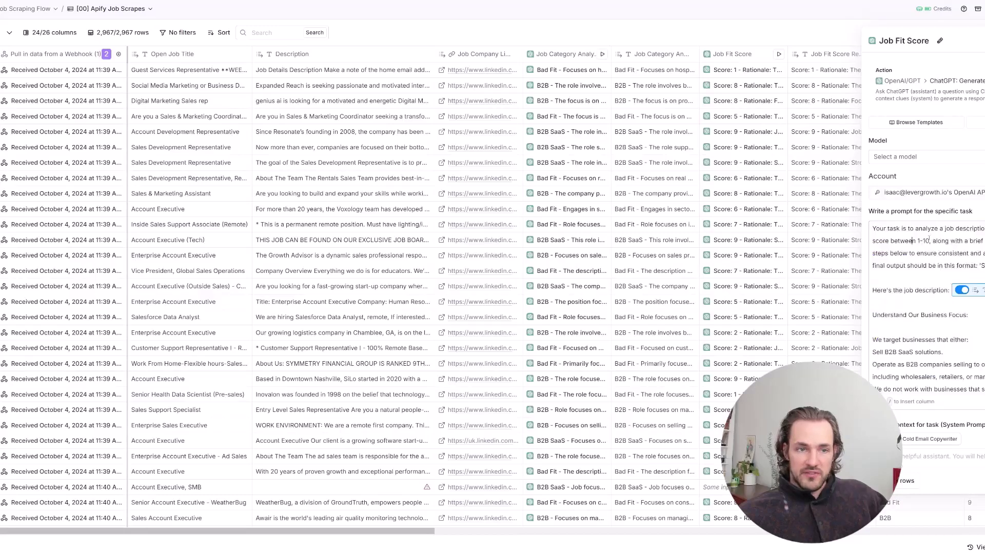
key(ctrl+a)
click(941, 241)
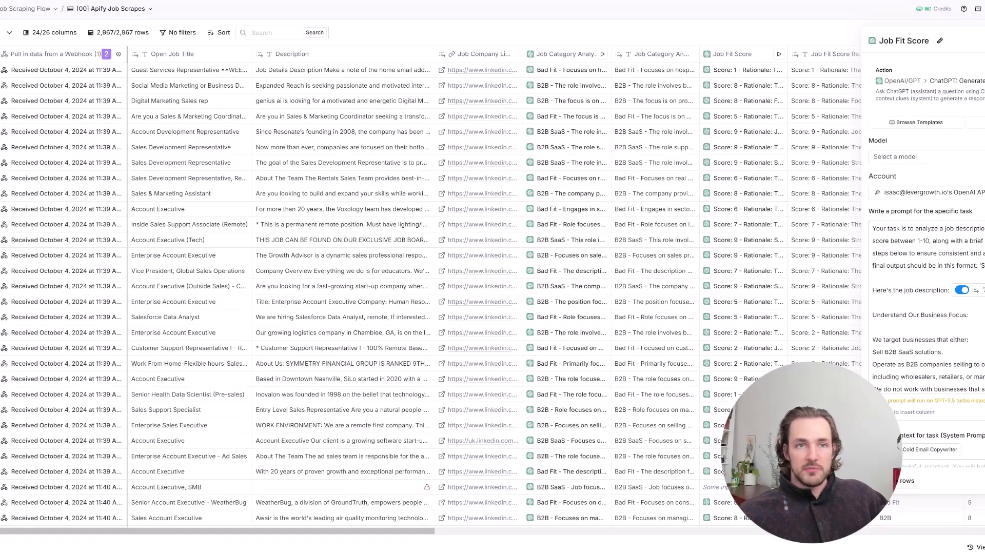
key(Escape)
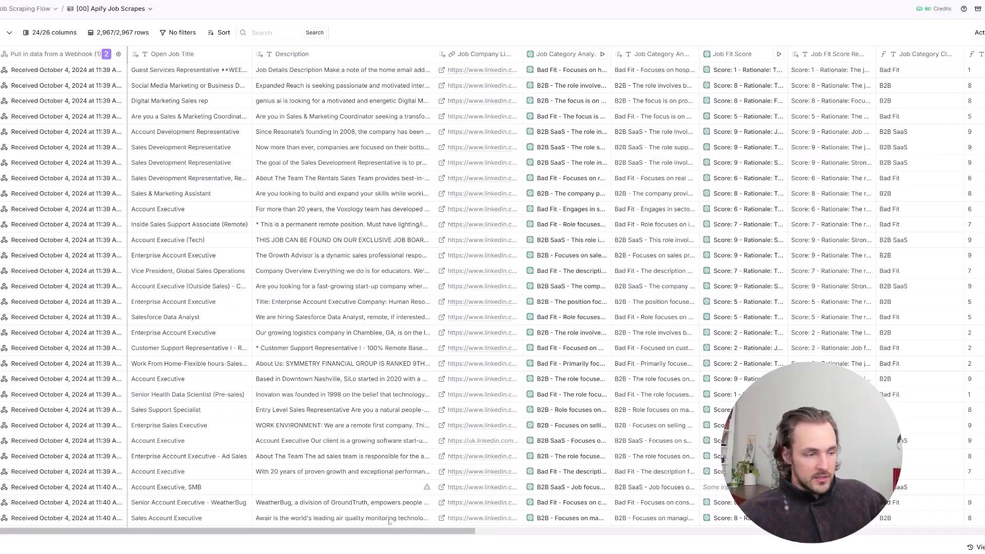
Step: Review the Job Category Cleanup column's formula and sample outputs in the Formula Generator, and close the settings
drag(427, 531, 587, 524)
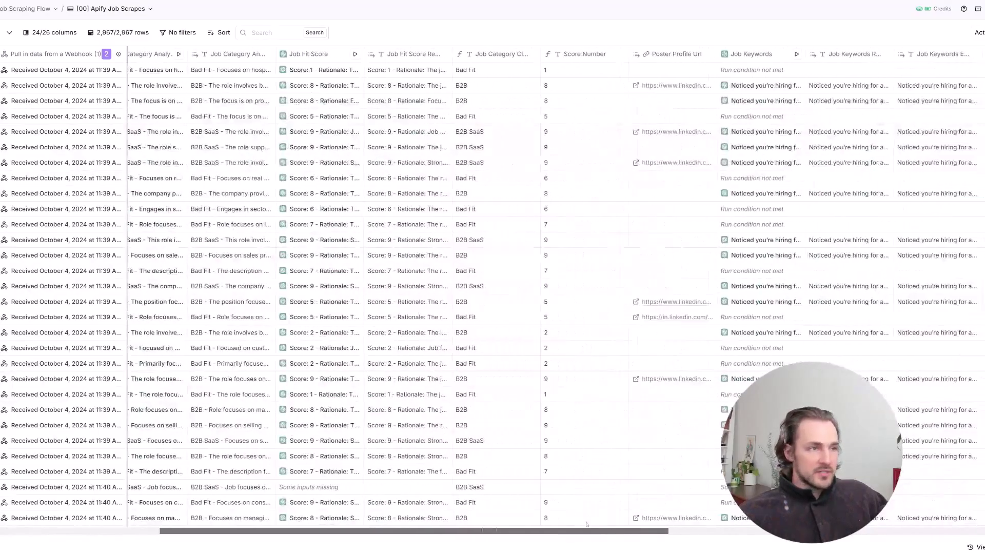
click(471, 75)
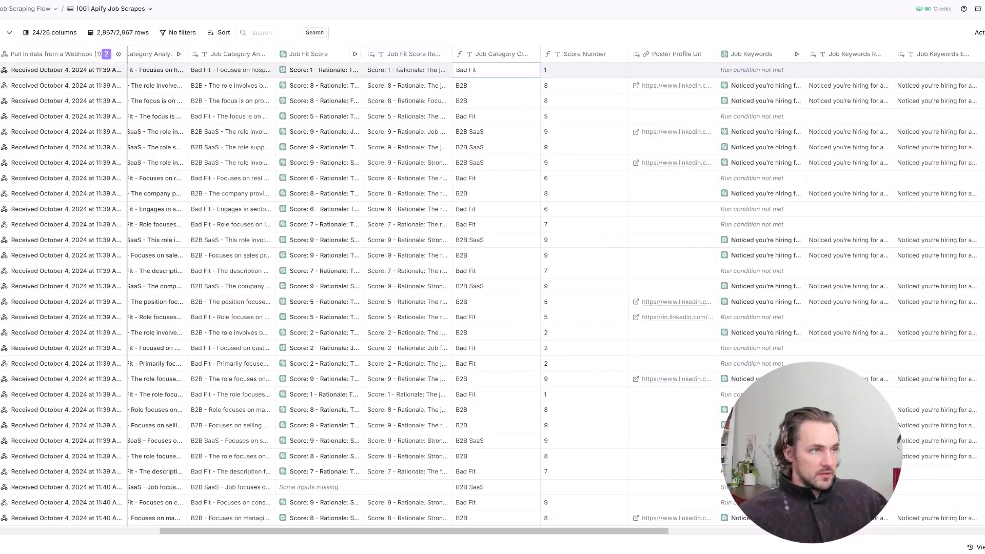
click(484, 55)
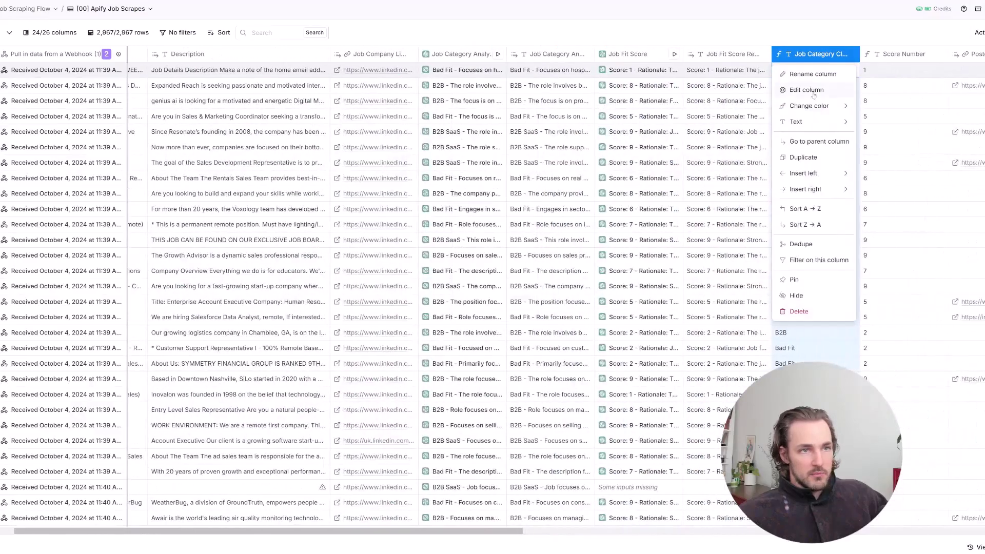
click(806, 90)
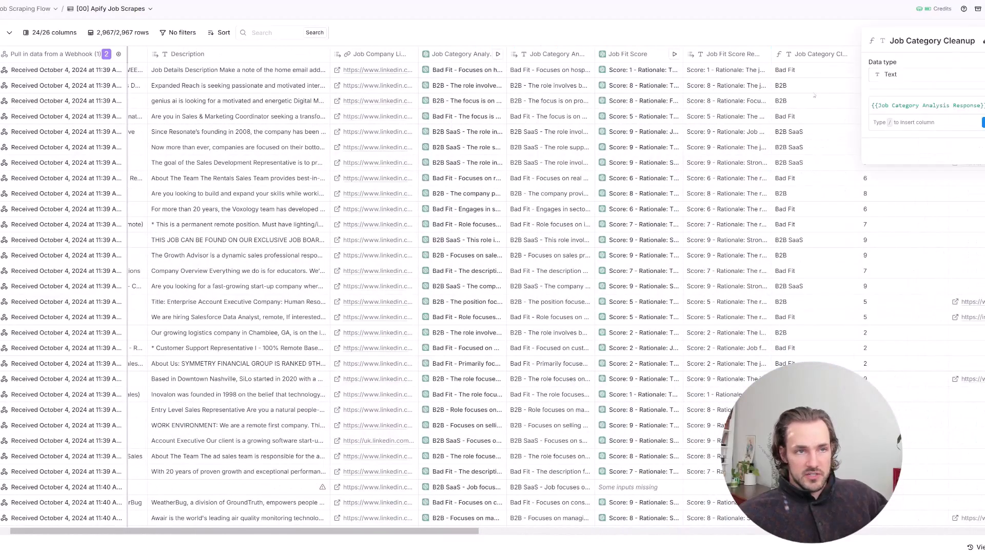
click(983, 122)
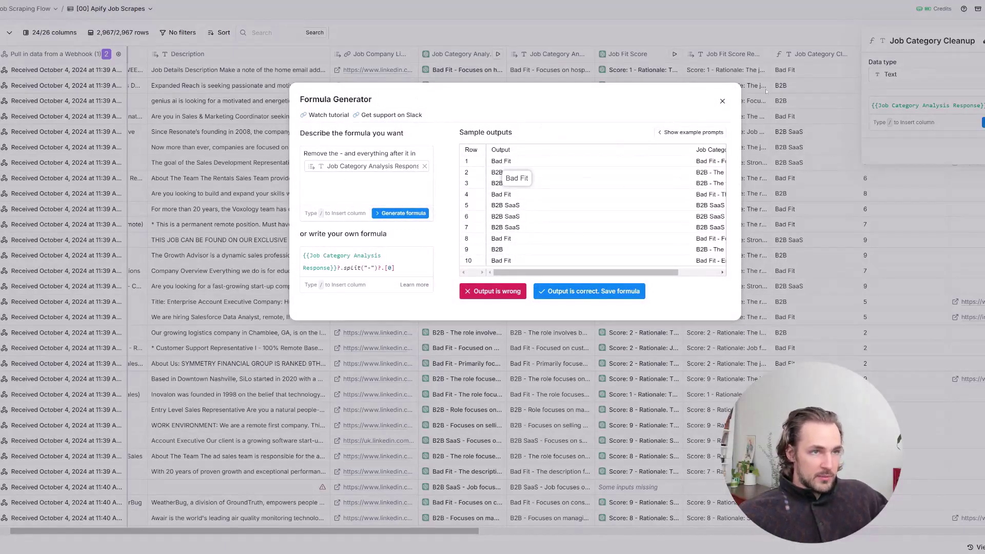
click(722, 101)
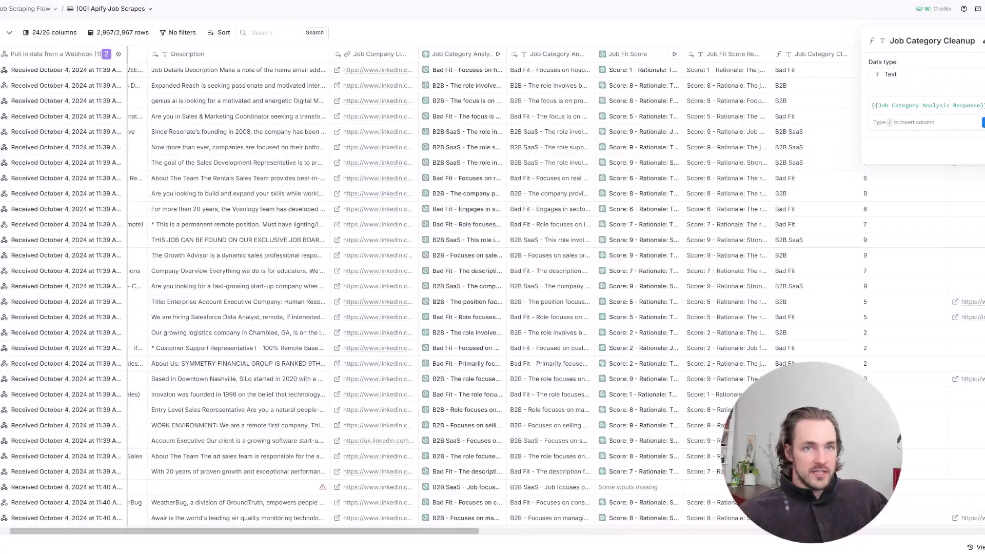
key(Escape)
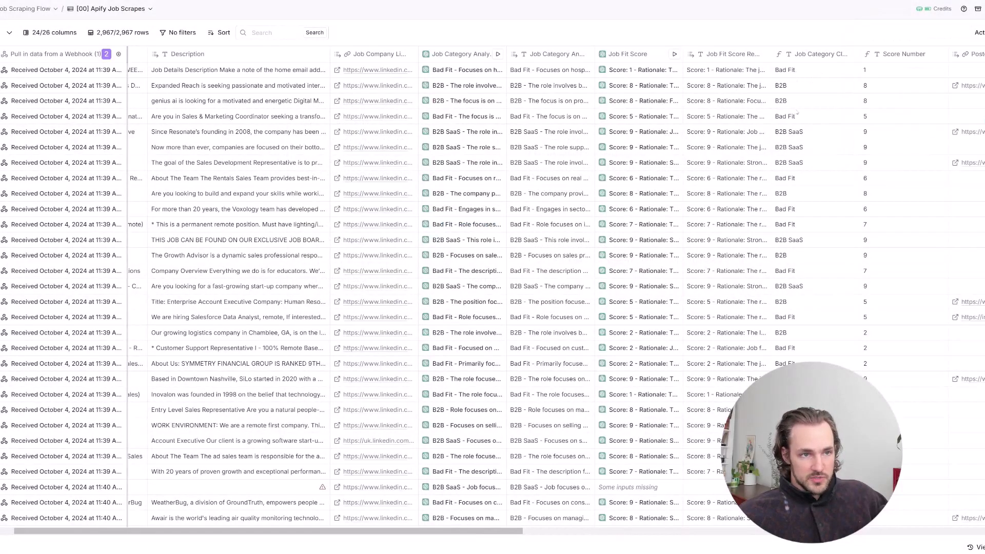
Step: Compare the Job Category Cleanup and Score Number values across the first dozen records
drag(797, 70, 801, 184)
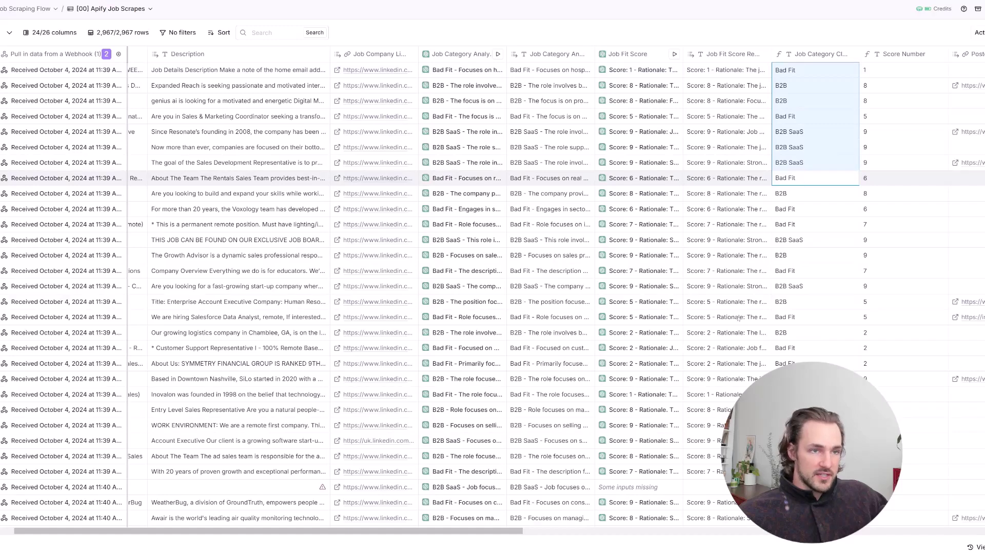
scroll(539, 482, right, 10)
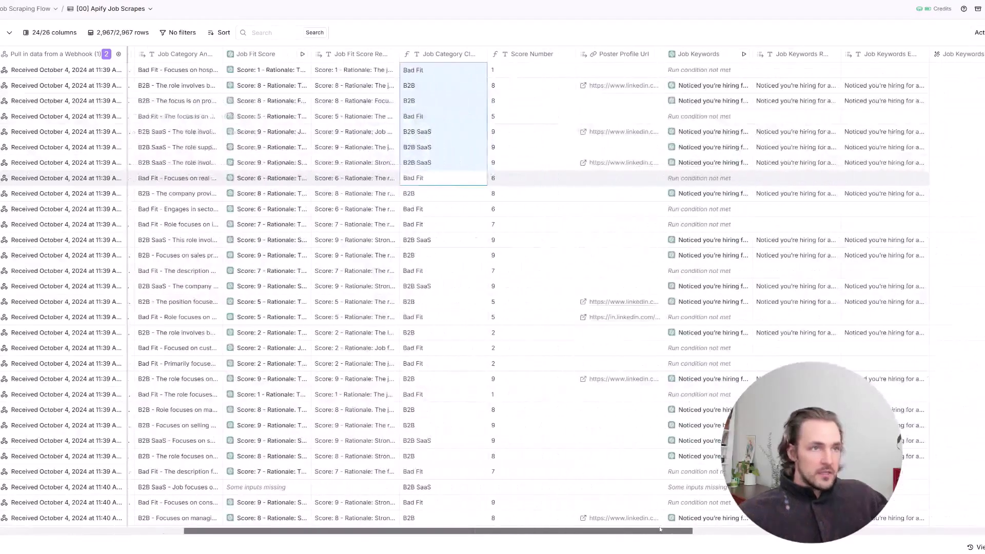
drag(532, 70, 542, 208)
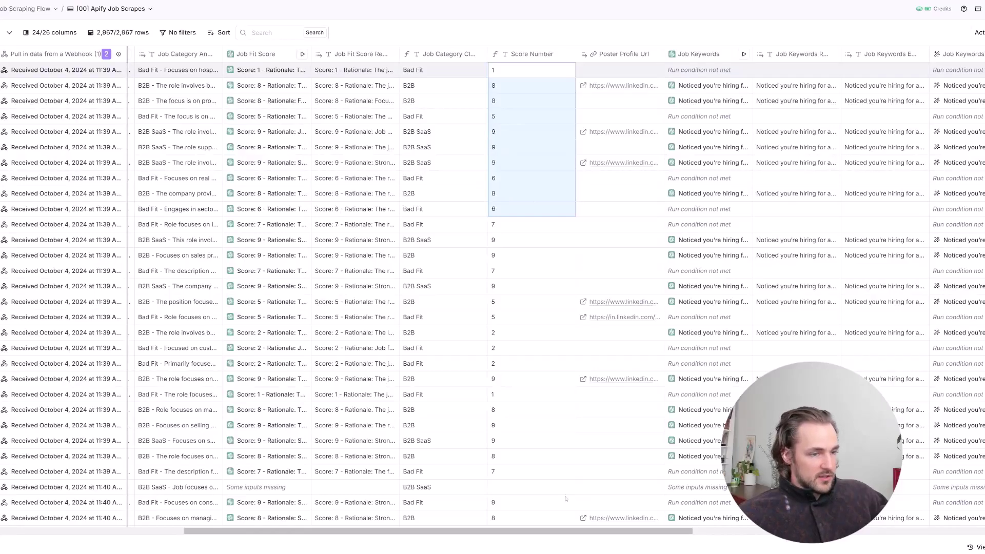
drag(573, 531, 650, 535)
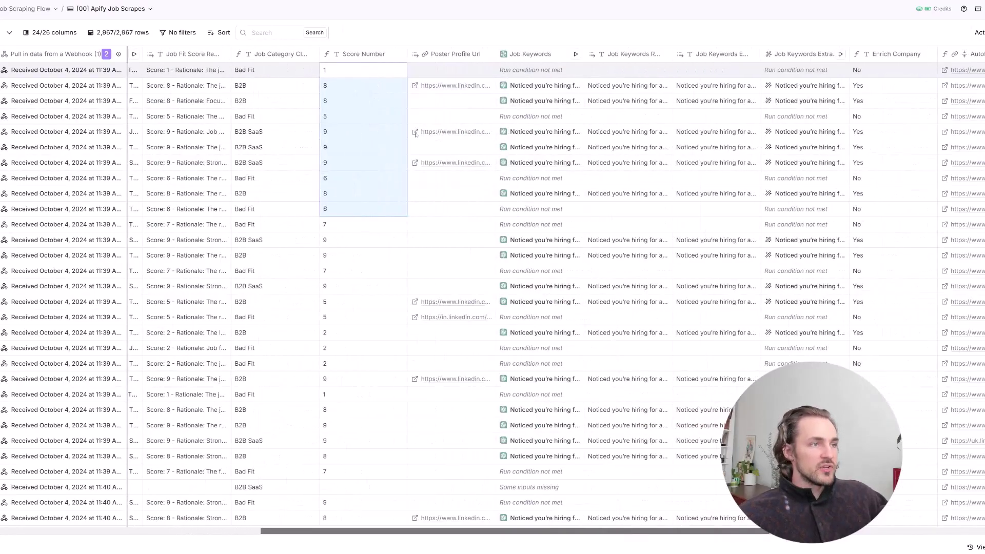
click(281, 80)
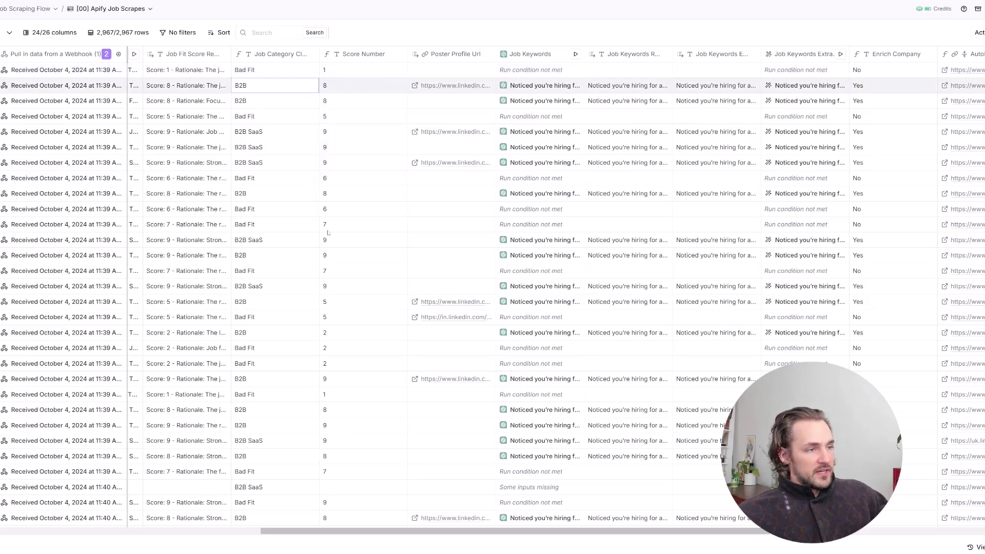
drag(334, 238, 281, 245)
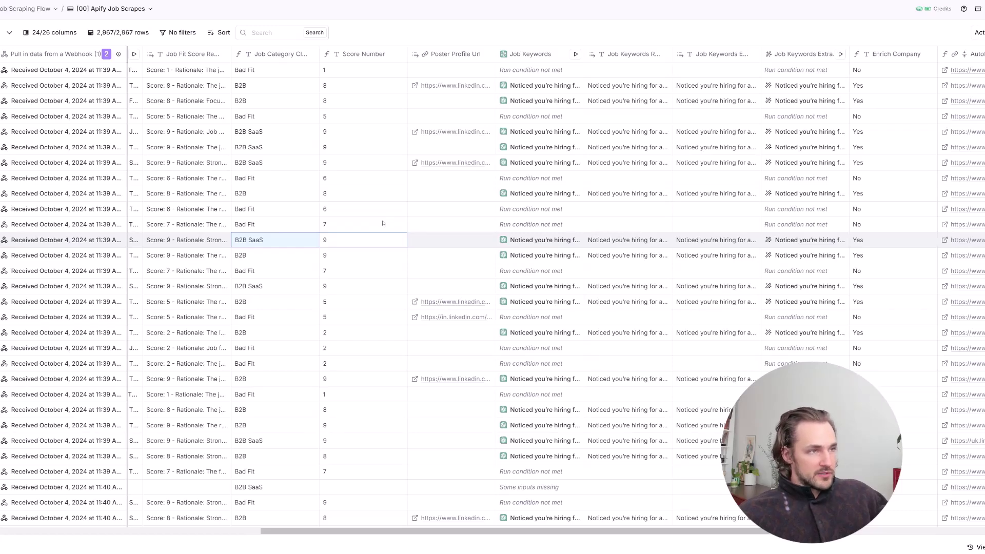
click(381, 88)
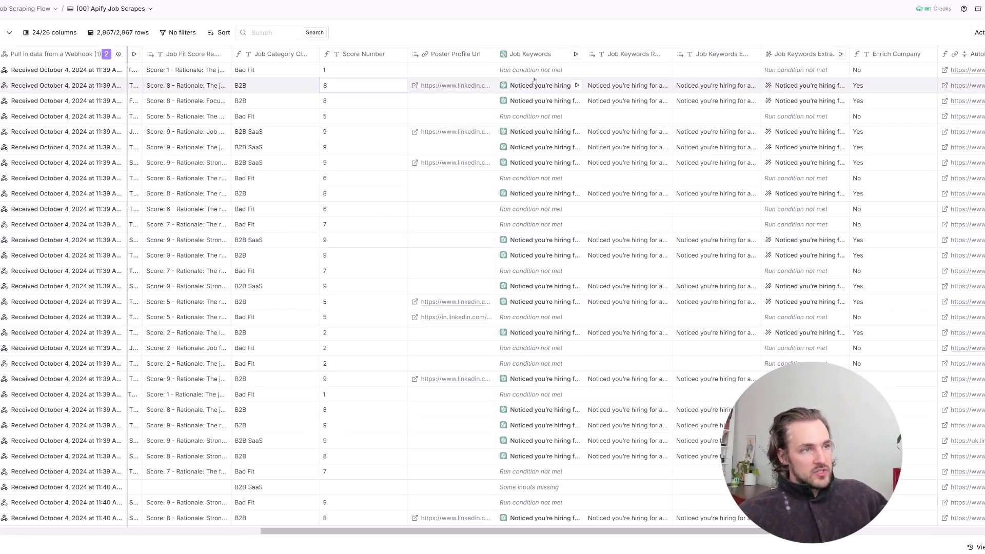
Step: Inspect the second record's Job Keywords cell details and read its full Job Keywords response text
scroll(485, 536, right, 3)
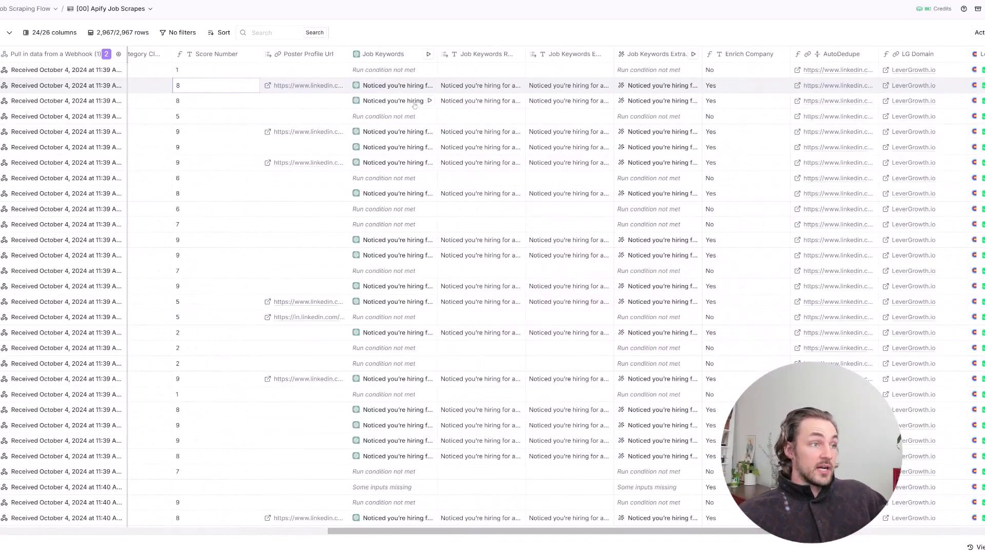
click(390, 86)
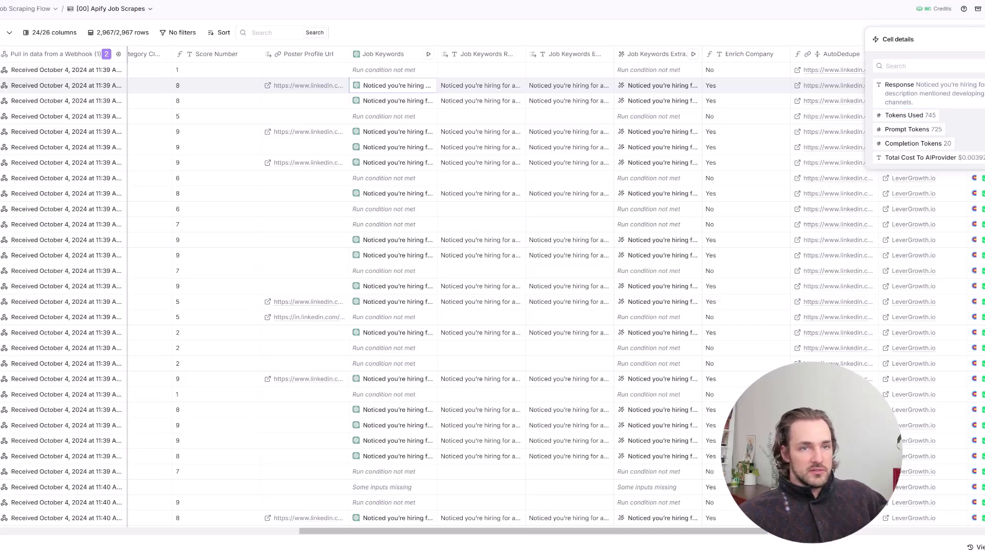
click(983, 39)
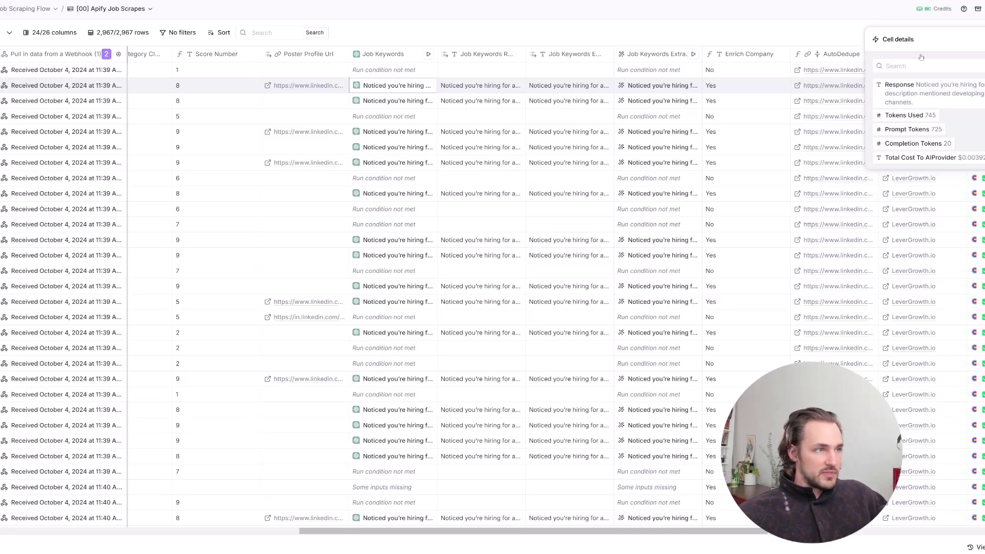
click(466, 90)
click(466, 89)
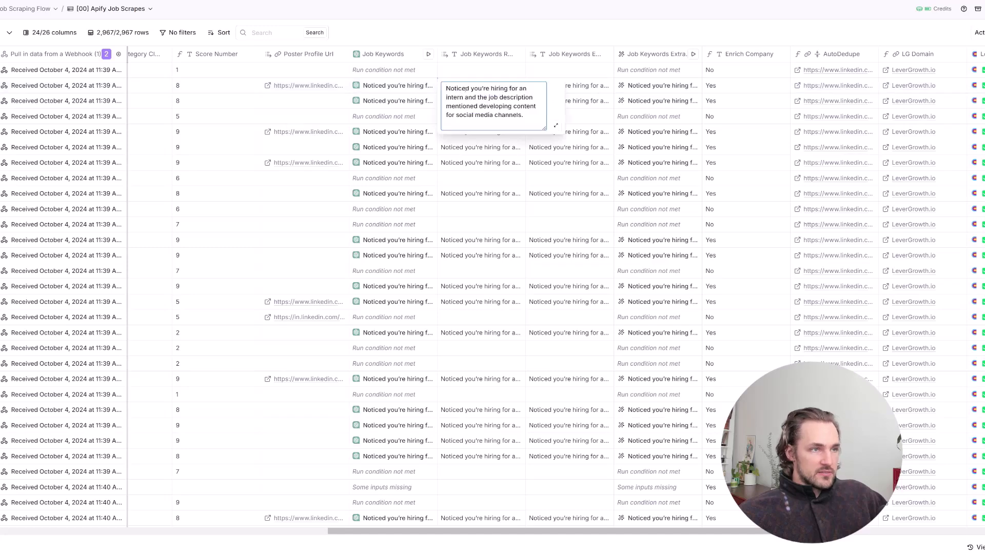
drag(542, 114, 447, 83)
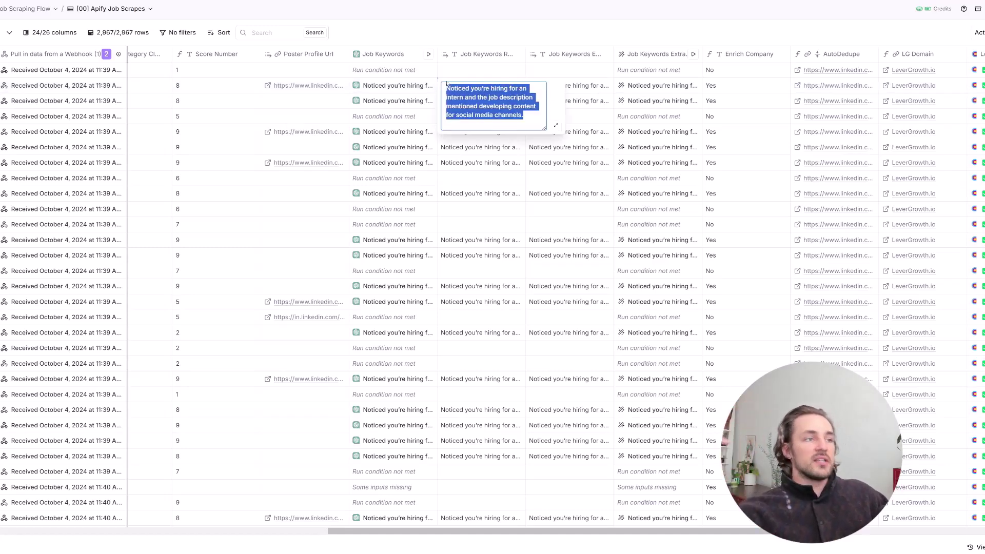
key(Escape)
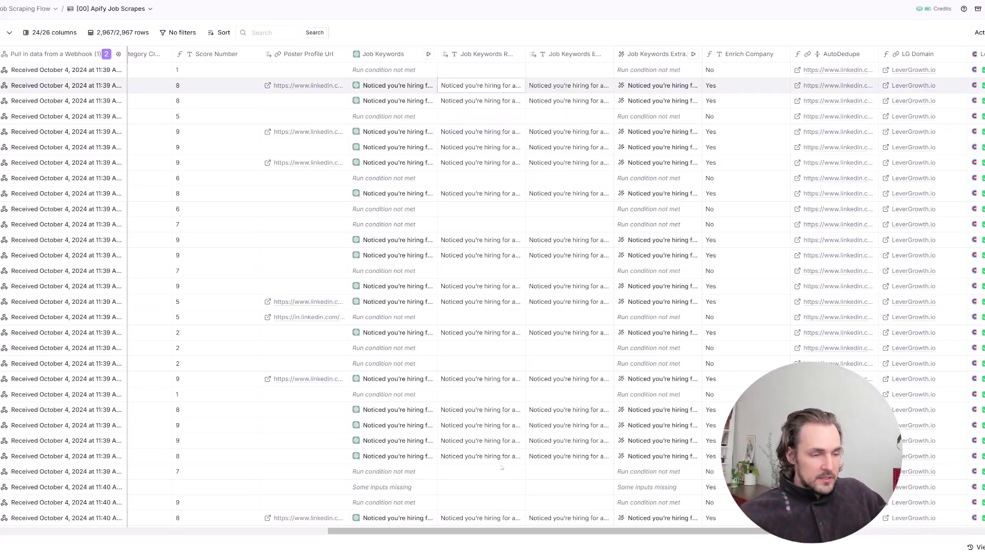
Step: Review the Enrich Company column's formula description and sample outputs in the Formula Generator, and close it without changes
scroll(517, 521, right, 3)
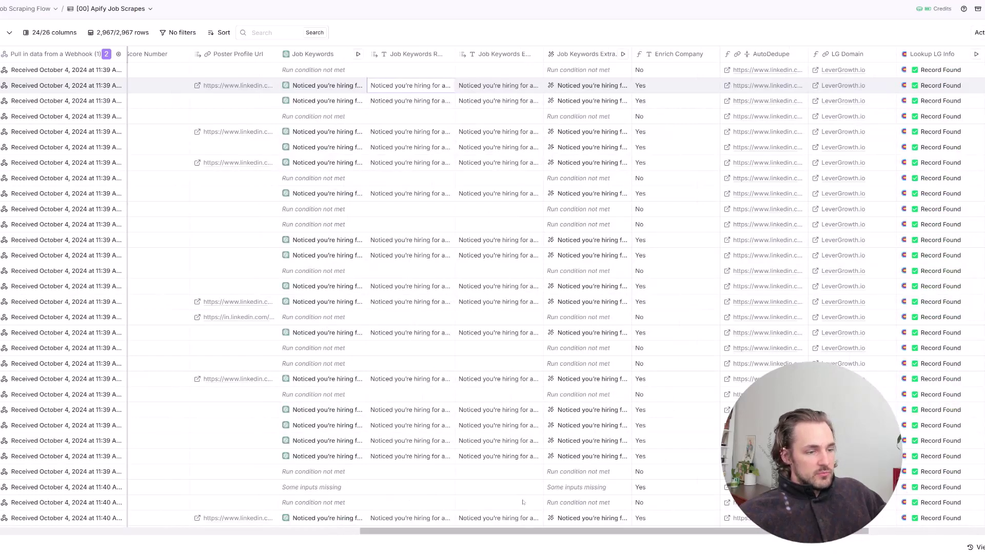
drag(527, 531, 621, 522)
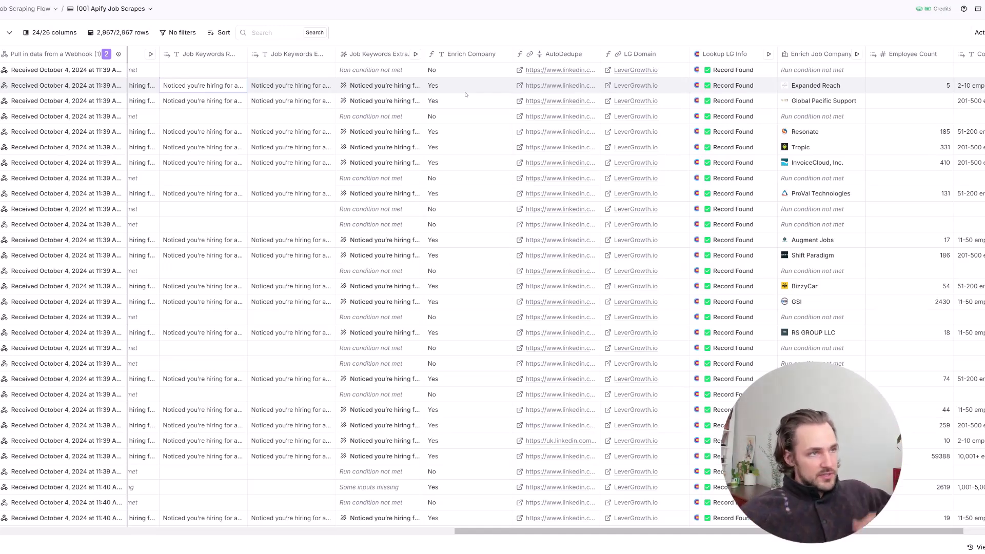
click(463, 54)
scroll(564, 257, left, 6)
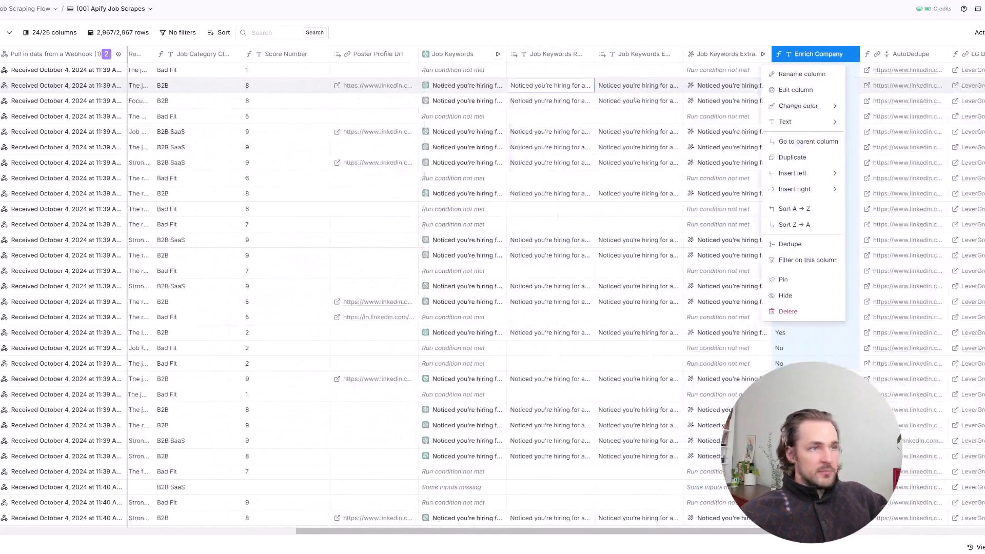
click(809, 94)
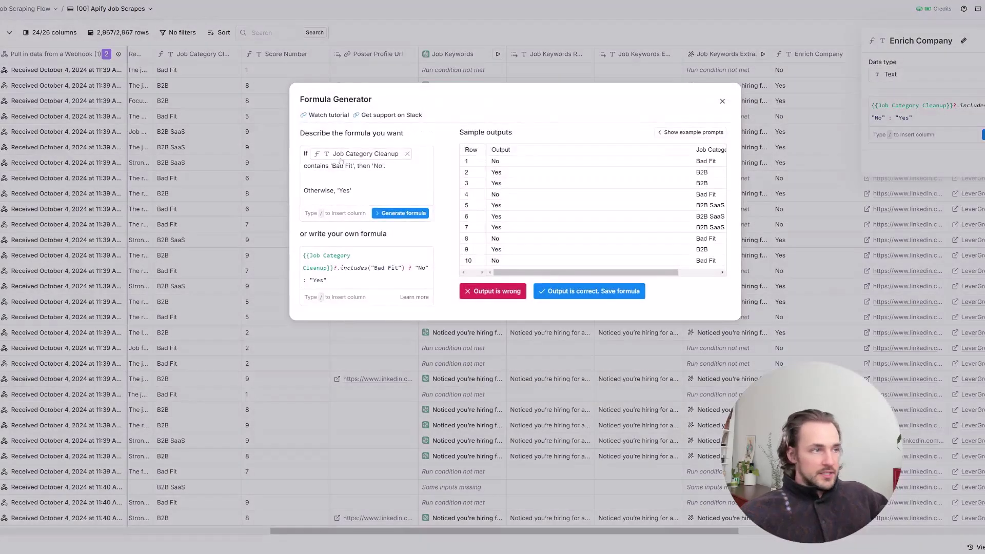
drag(360, 197, 285, 141)
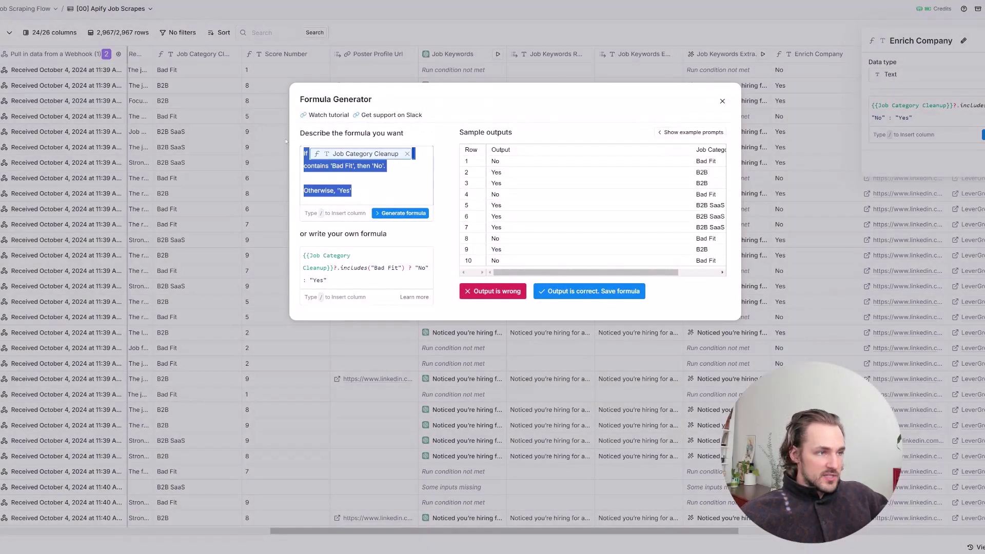
click(323, 166)
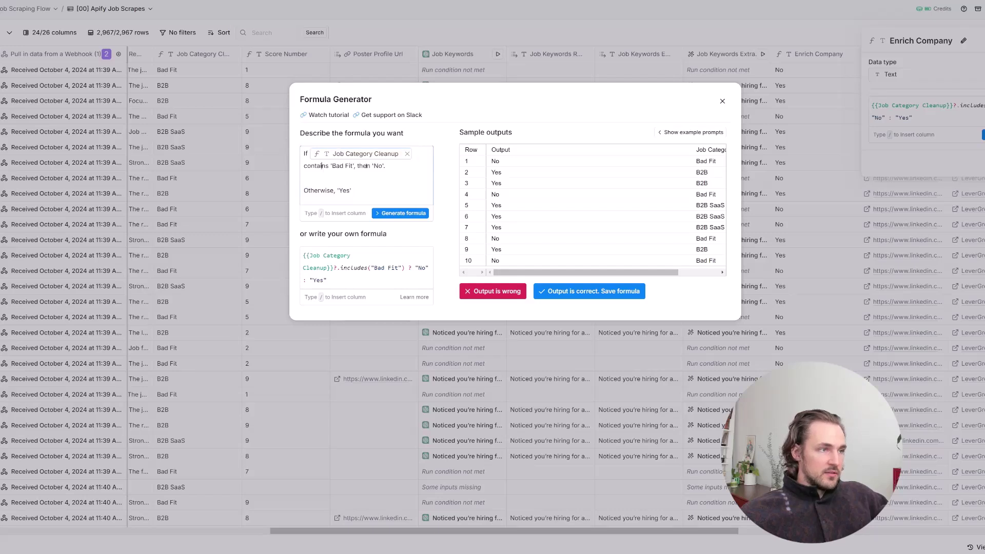
drag(385, 165, 294, 147)
drag(359, 192, 275, 144)
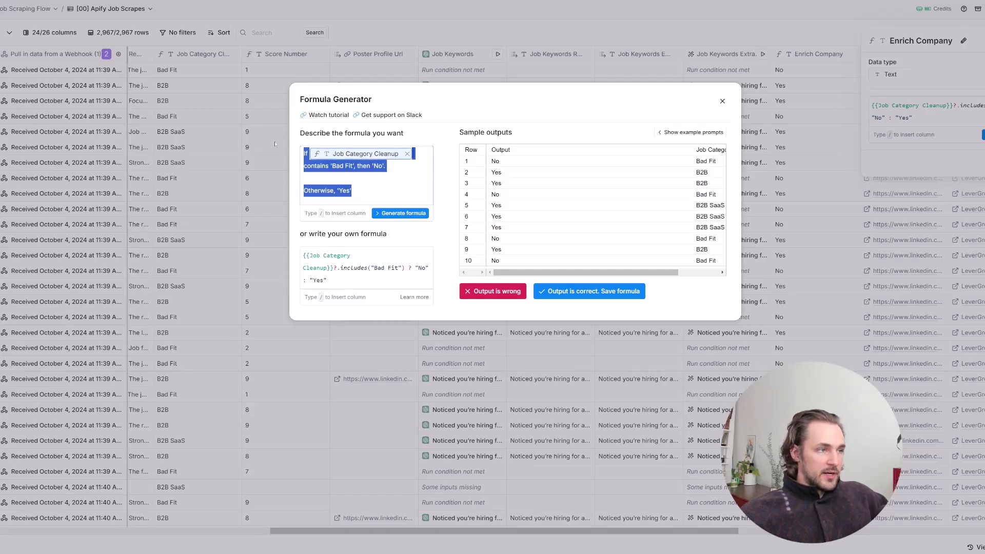
click(382, 191)
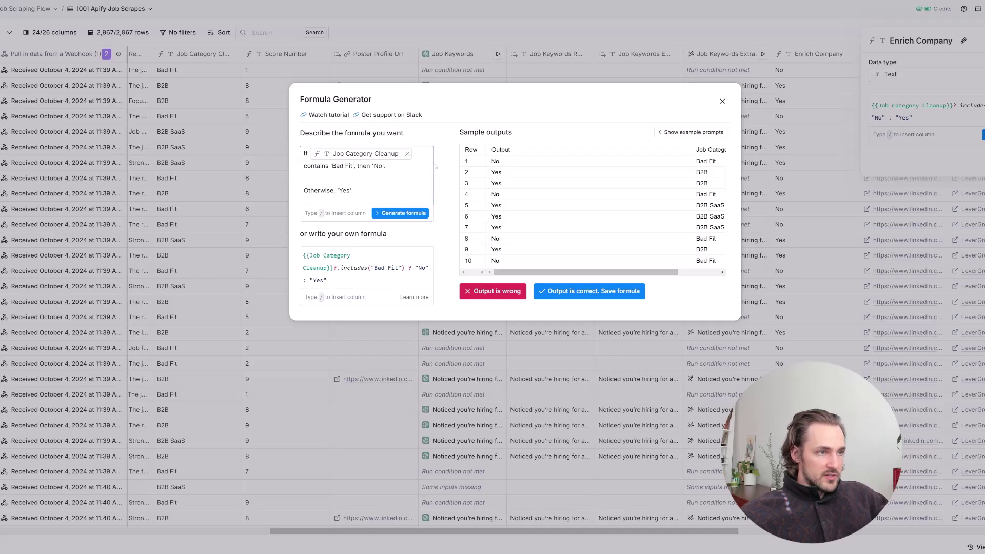
drag(645, 273, 713, 263)
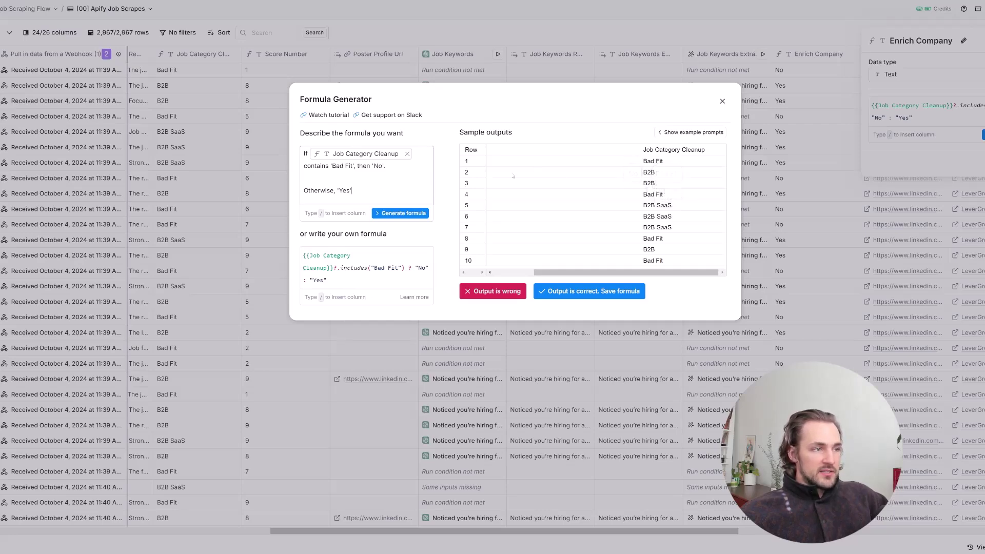
click(721, 100)
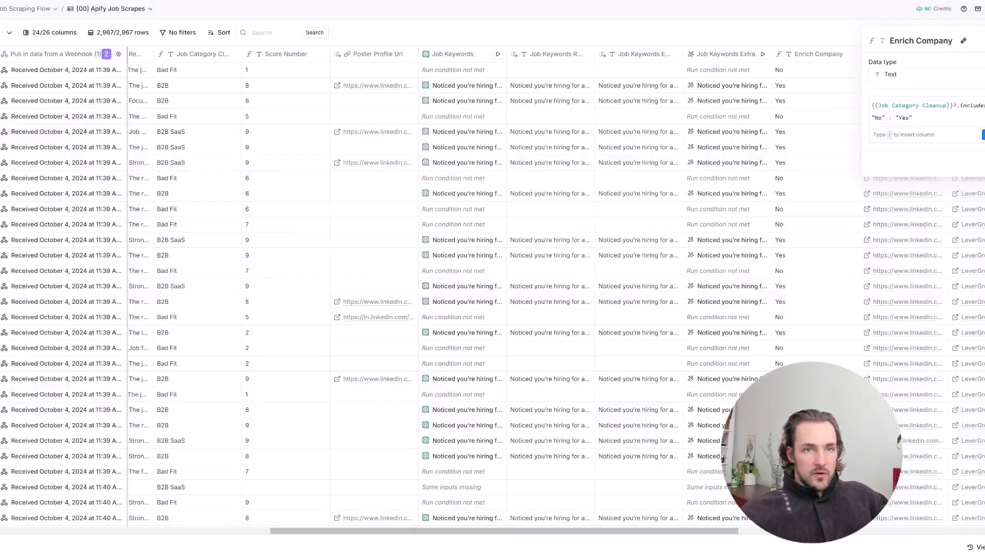
Step: Inspect the second record's Enrich Job Company cell details for Expanded Reach, and close them
scroll(493, 287, right, 10)
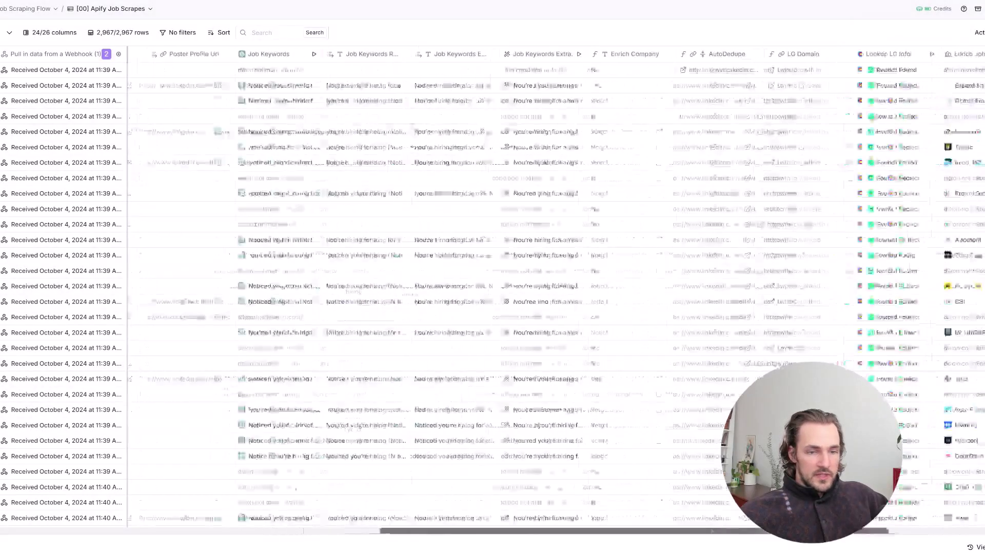
scroll(493, 287, right, 3)
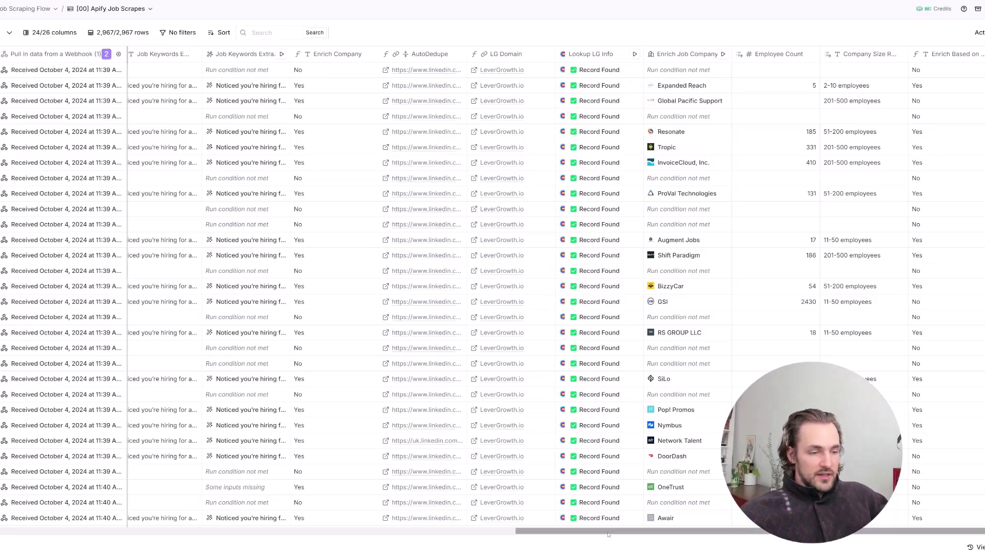
drag(606, 528, 648, 529)
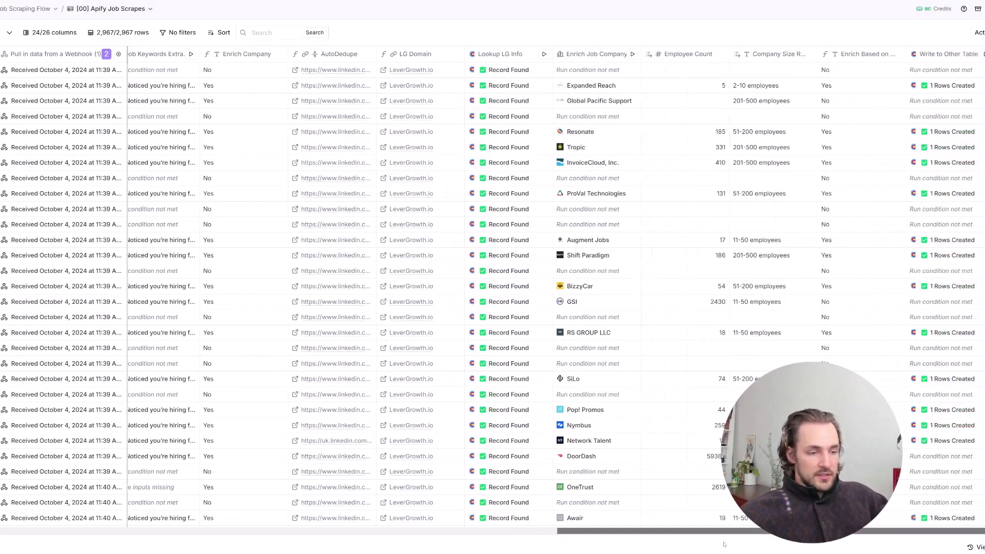
click(590, 88)
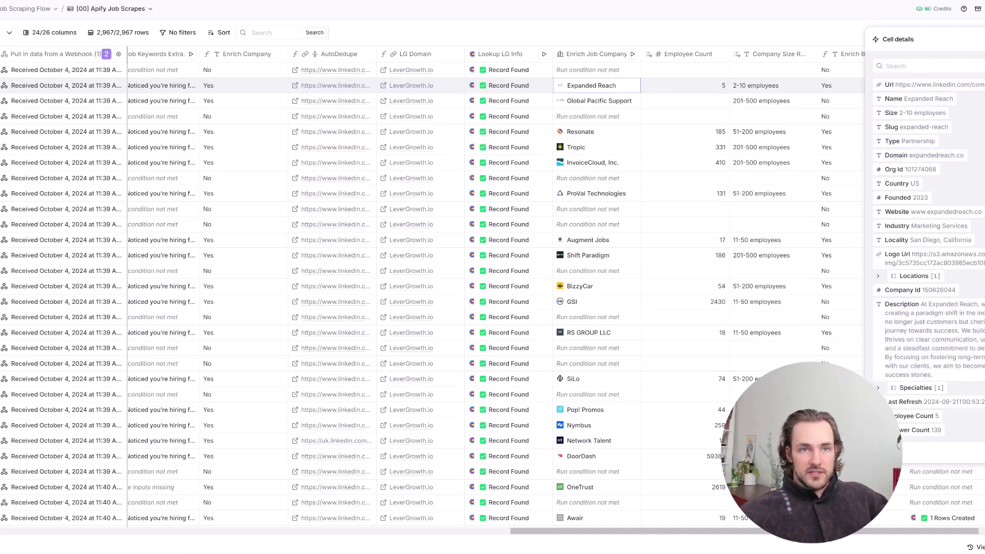
click(982, 39)
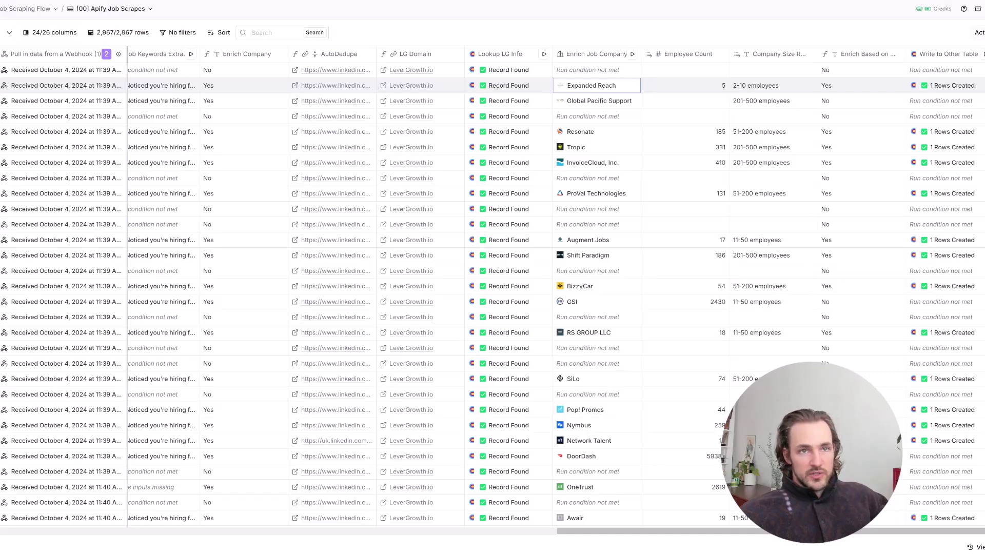
Step: Start a people search at this table's companies, expand the Job title filters, and check the available levels without choosing one
click(979, 32)
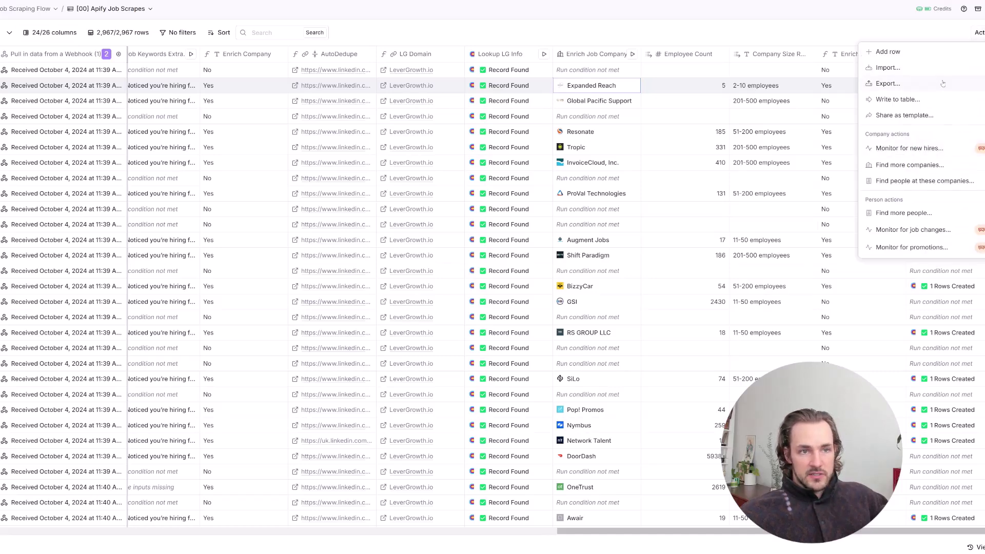
click(913, 183)
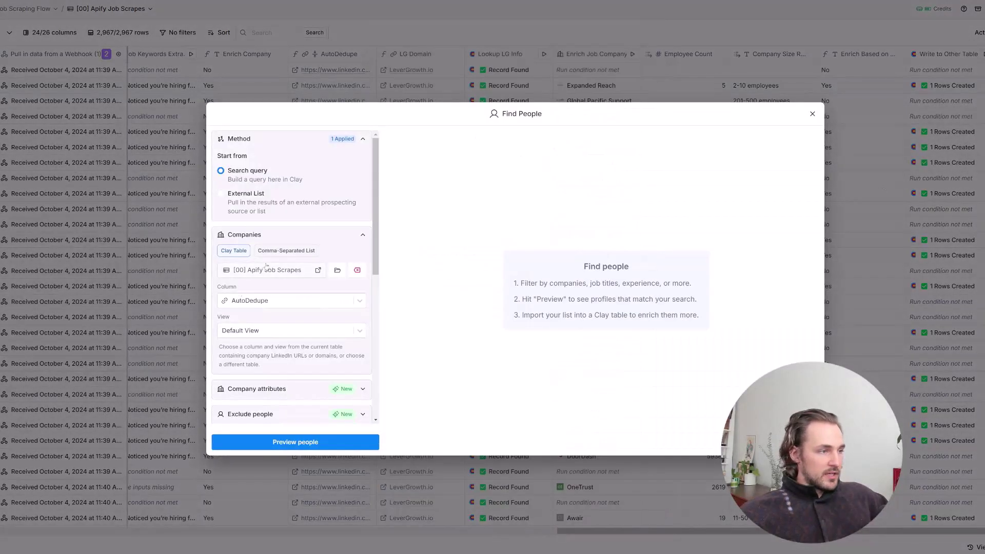
scroll(261, 256, down, 4)
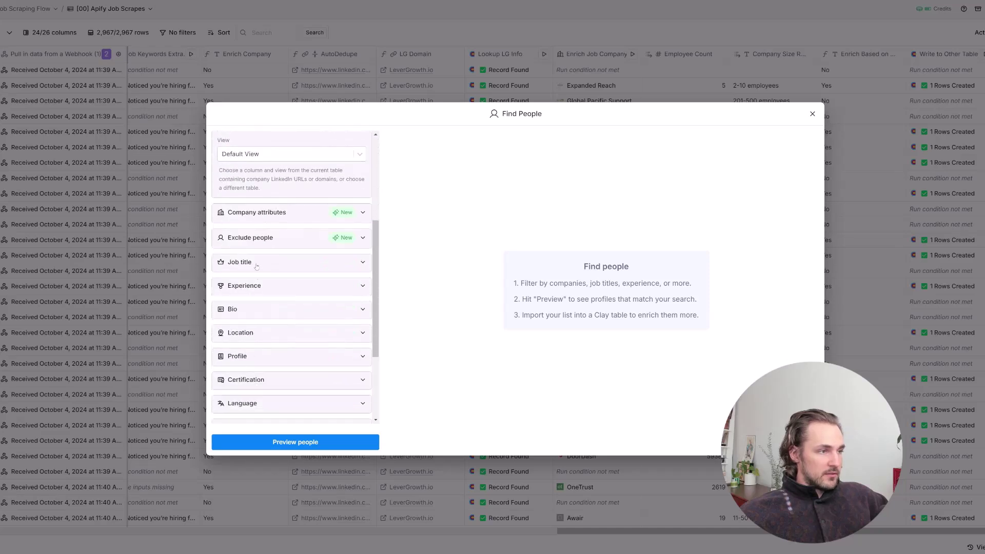
click(256, 265)
scroll(266, 300, down, 2)
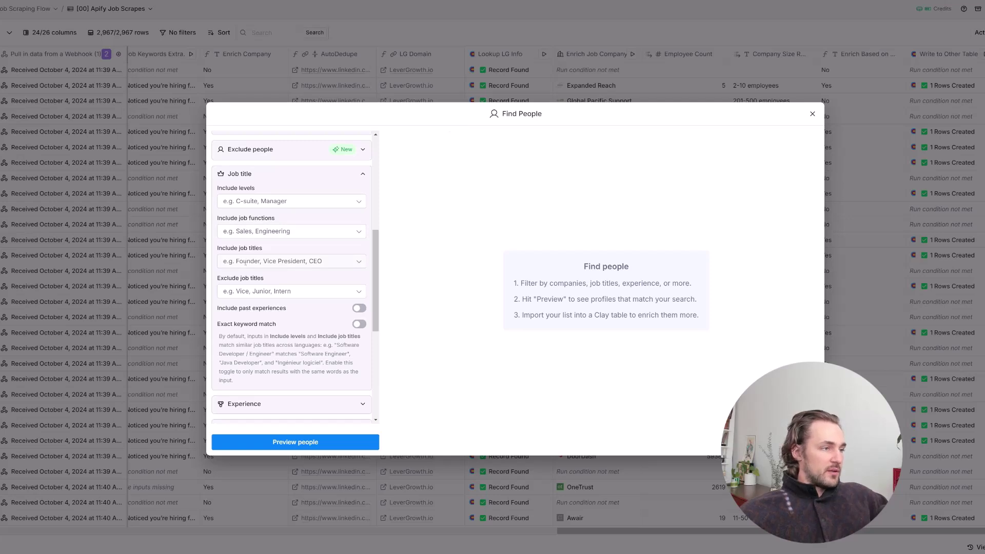
scroll(245, 263, up, 1)
click(251, 245)
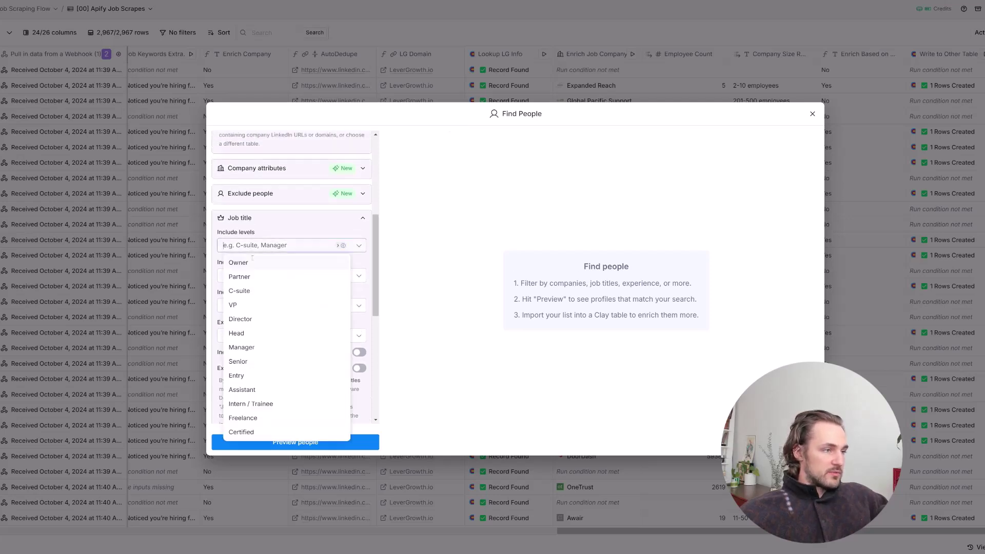
click(385, 262)
click(282, 306)
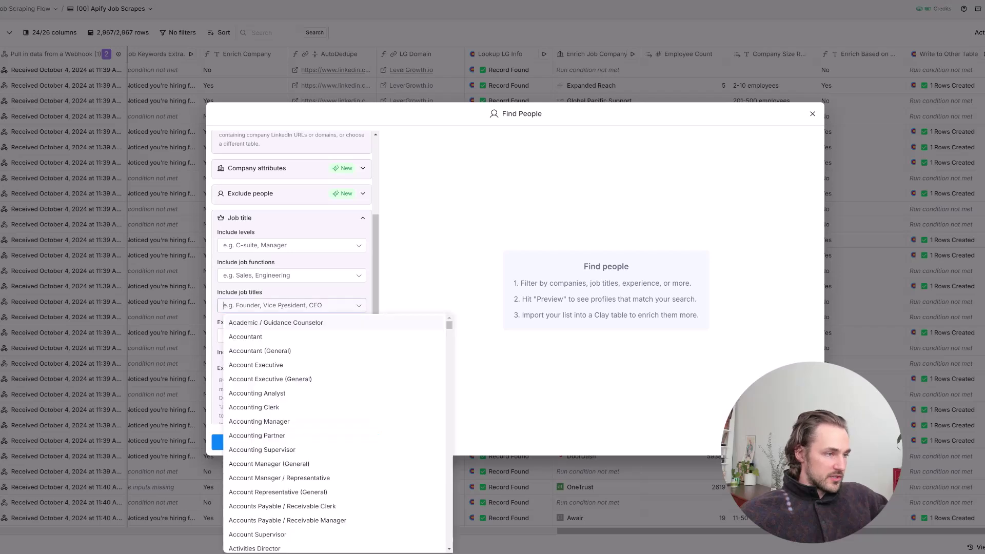
text(Chief )
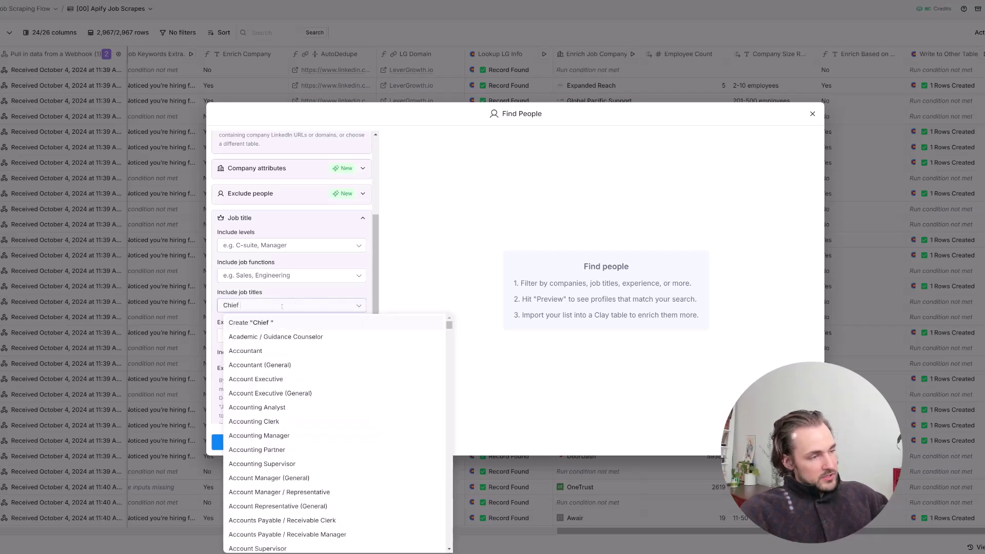
text(Marketing officer)
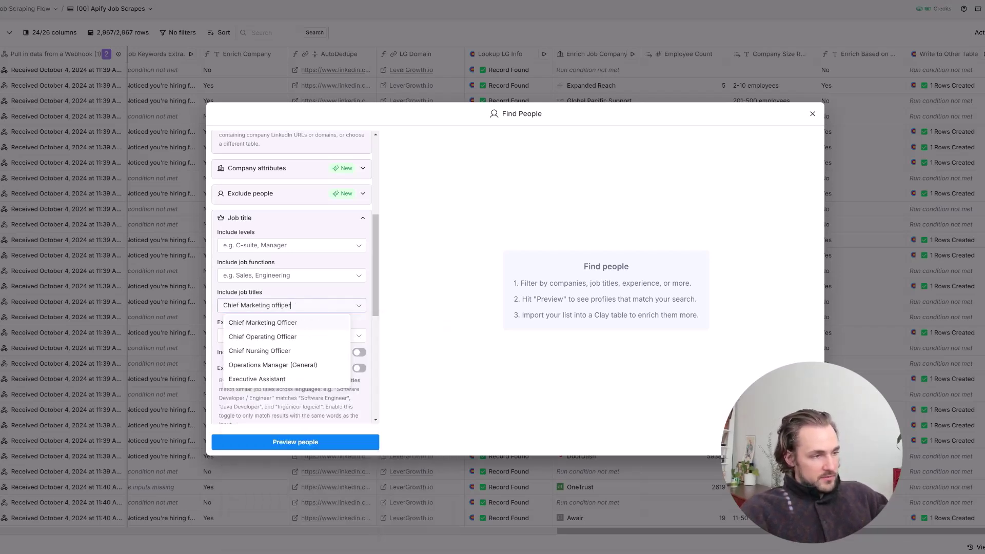
key(ctrl+a)
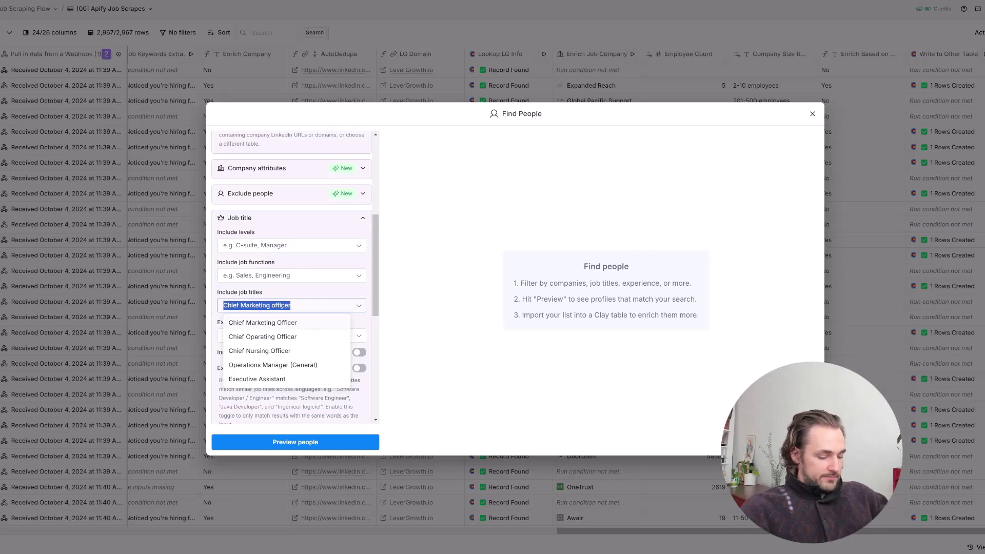
text(Managing parnte)
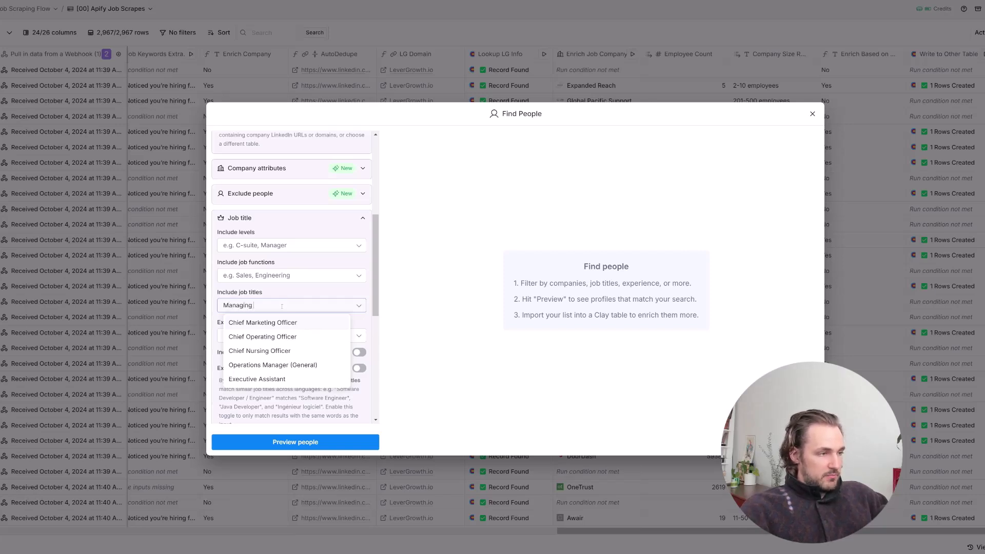
key(BackSpace)
key(BackSpace)
key(BackSpace)
text(tner)
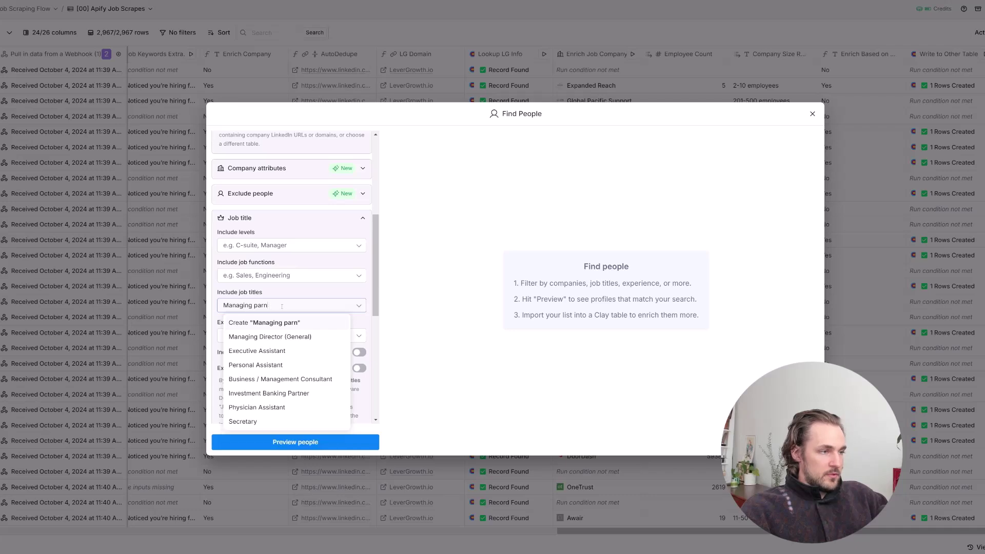
key(ctrl+a)
key(BackSpace)
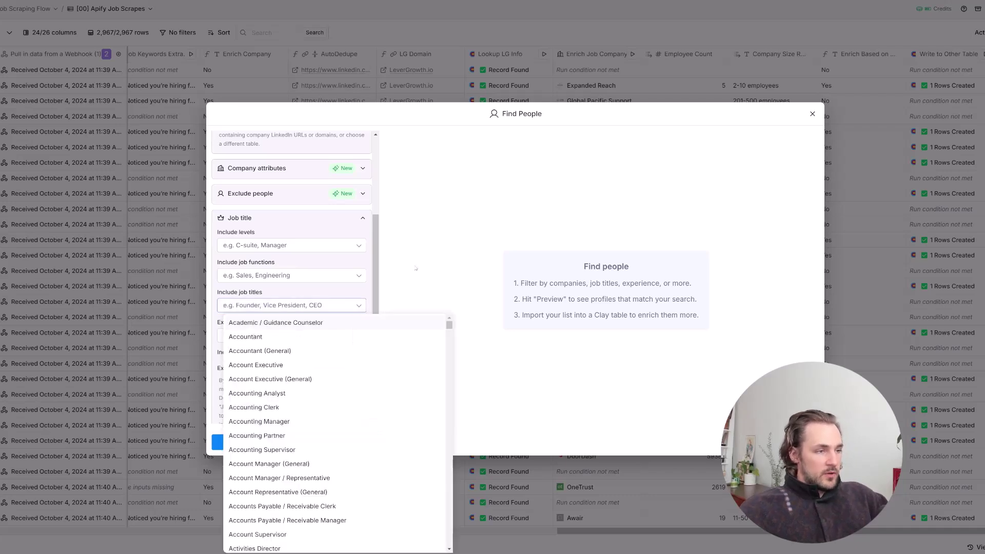
key(Escape)
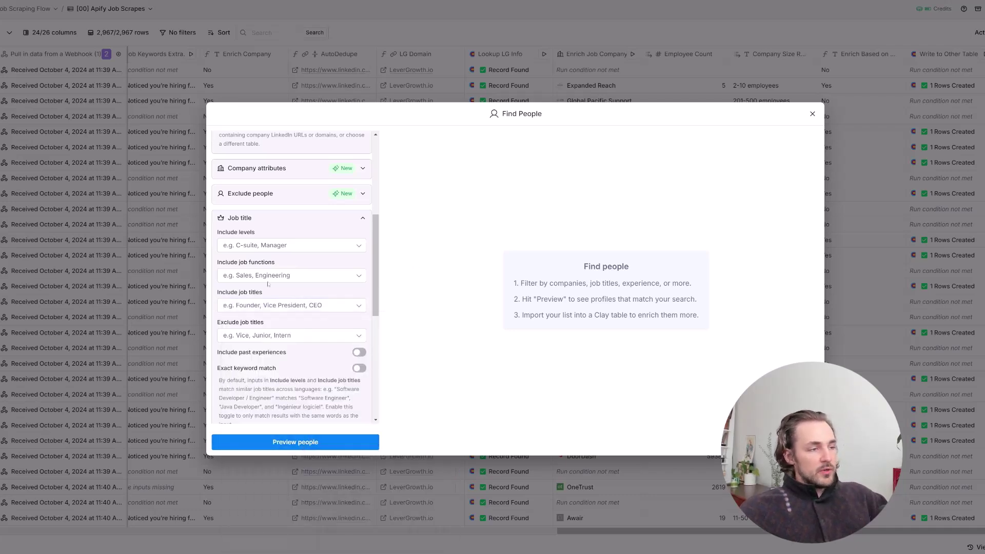
click(263, 276)
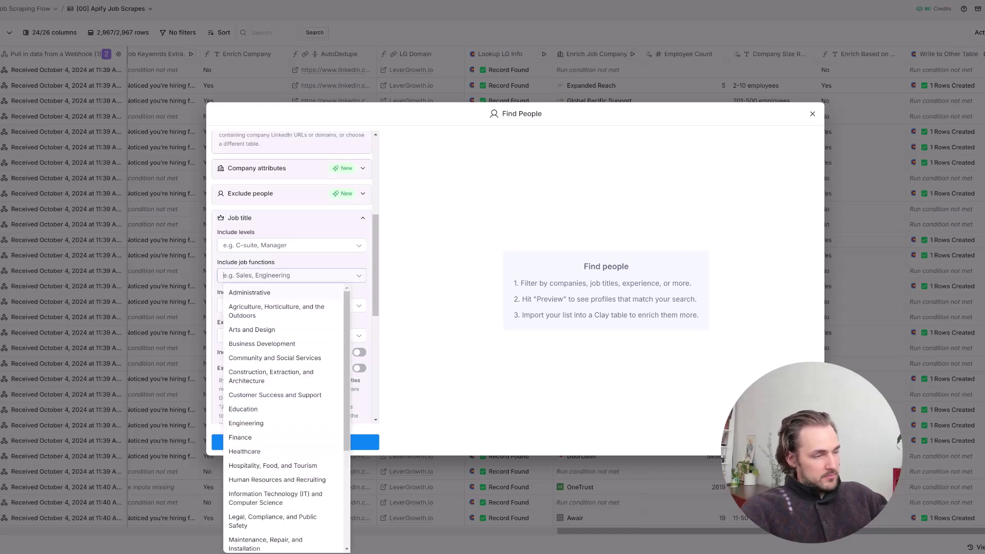
key(Escape)
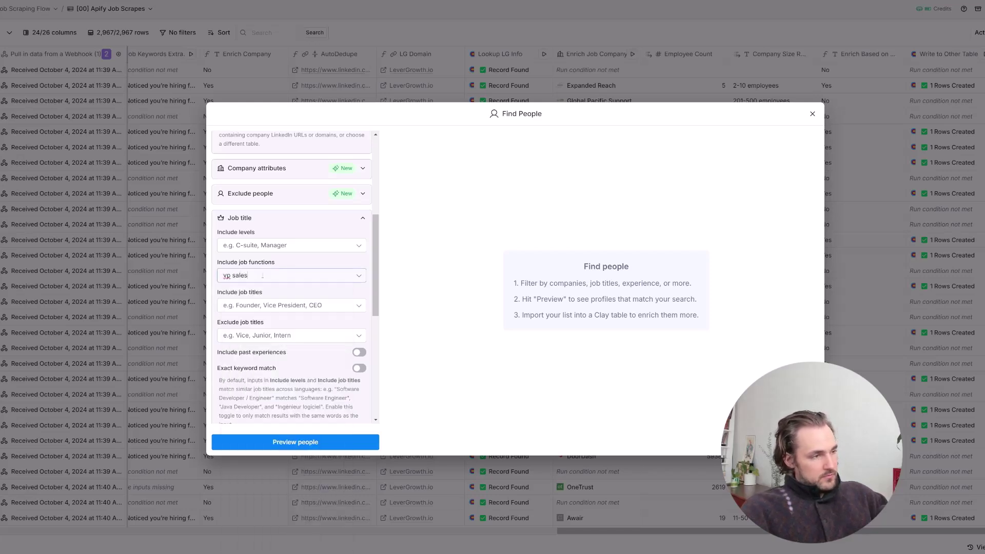
Step: Add "vp sales" as an included job title, preview the matching people, and highlight the total number of results
click(278, 306)
text(vp sla)
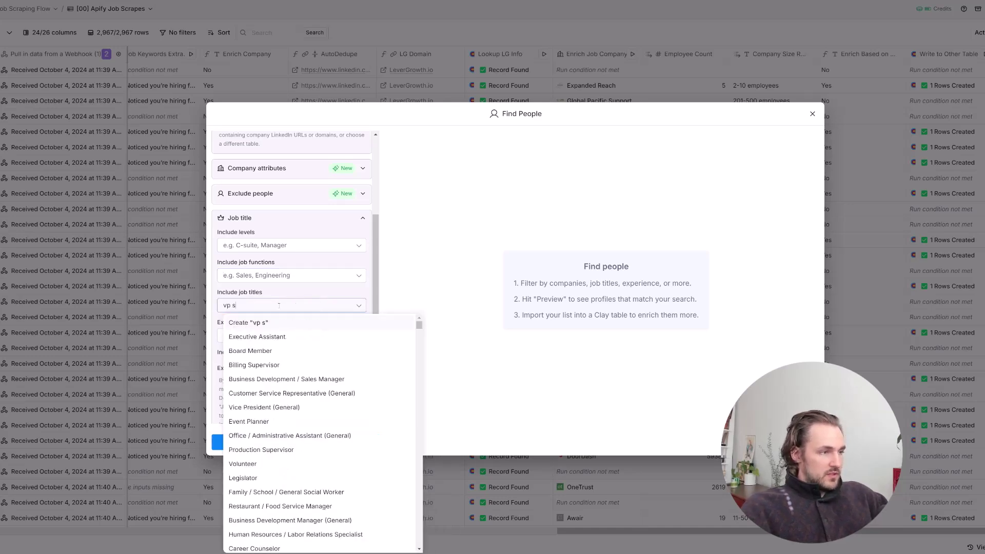
key(BackSpace)
key(BackSpace)
text(ales)
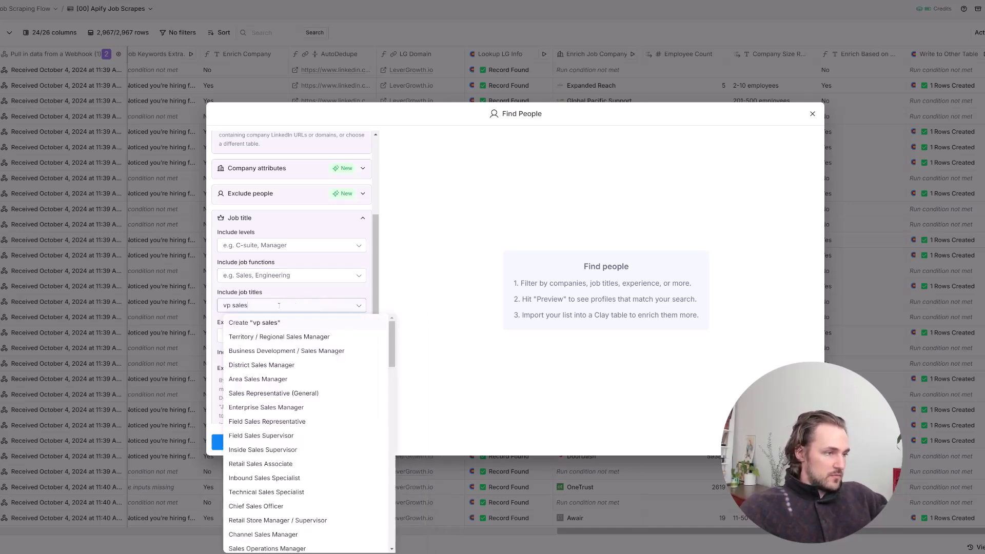
key(Return)
click(254, 443)
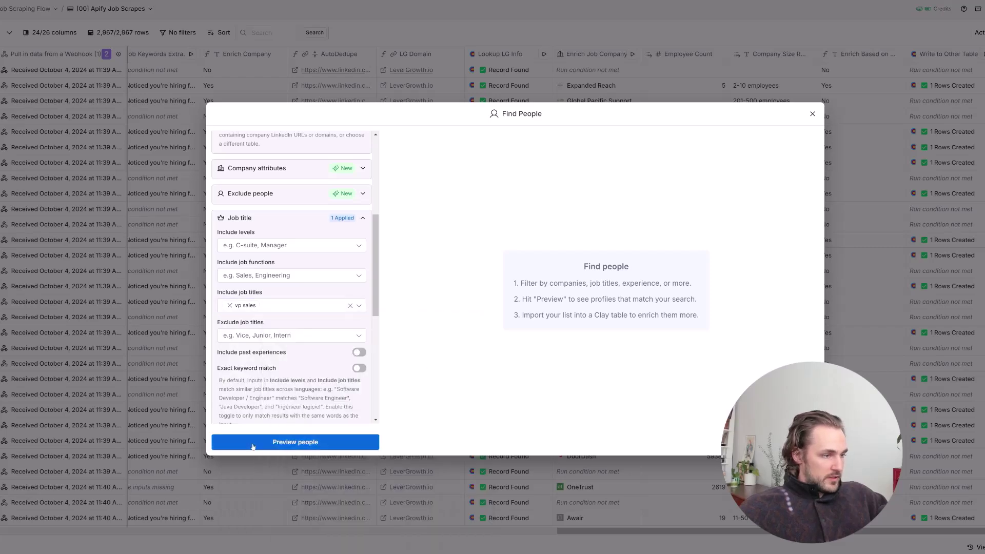
click(253, 443)
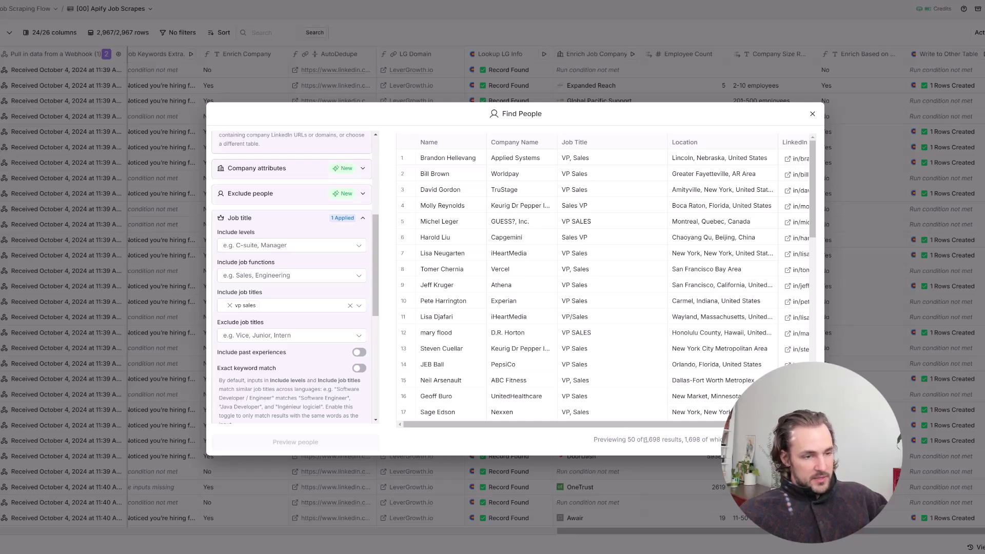
mouse_move(644, 439)
mouse_down()
mouse_move(723, 440)
mouse_move(660, 440)
mouse_up()
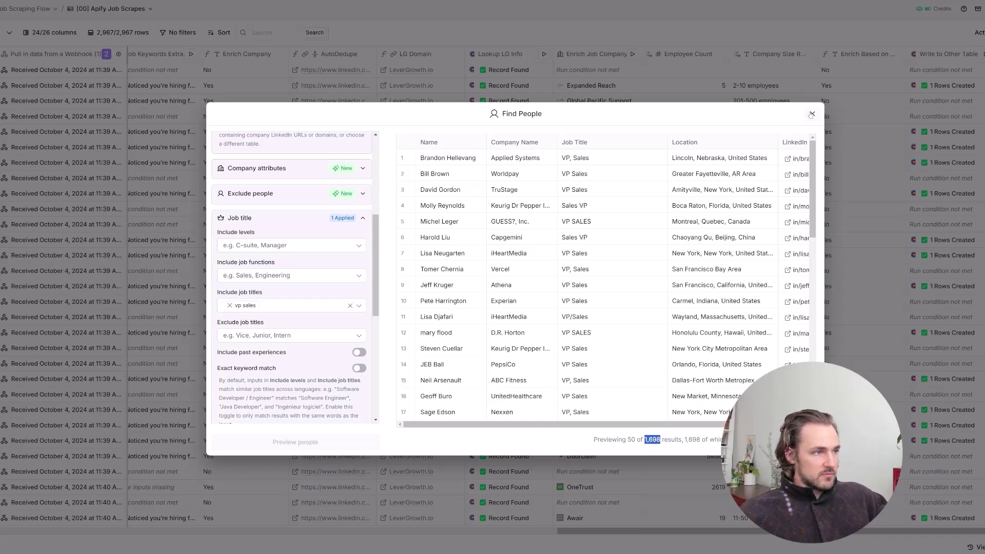
Step: Close the people search without importing, and open the [02] Find People from [01] Qualified Apify Job Scrapes table in the Job Scraping Flow folder
click(812, 113)
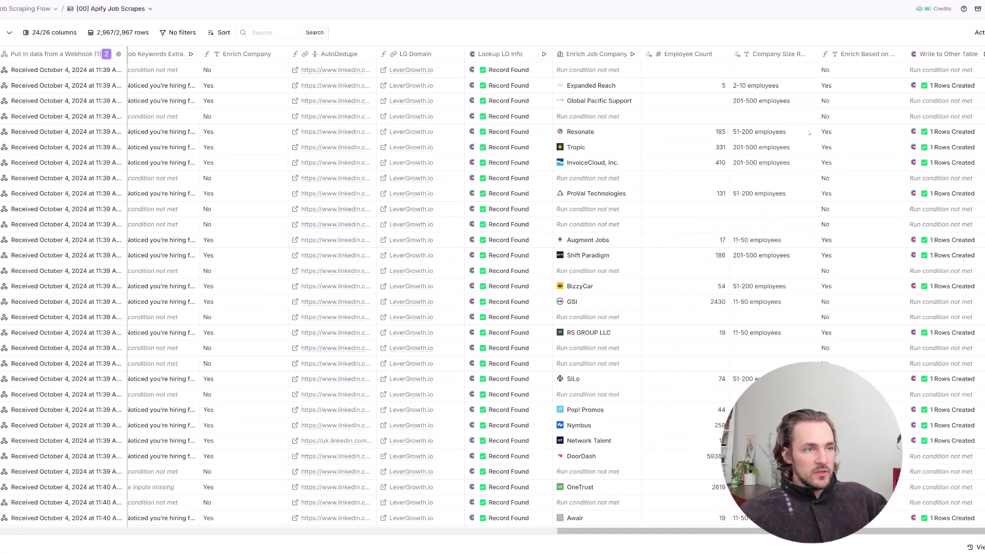
click(109, 9)
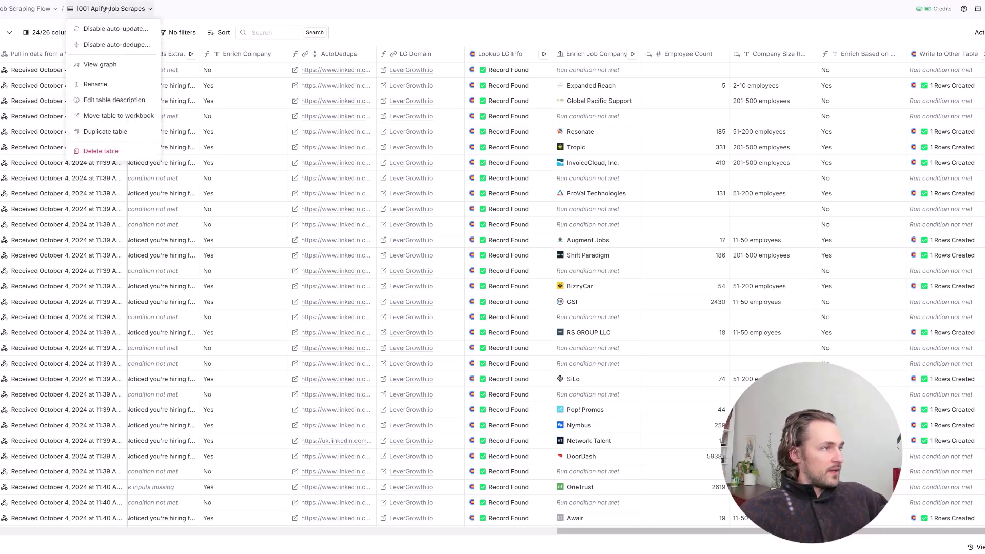
click(34, 10)
click(35, 10)
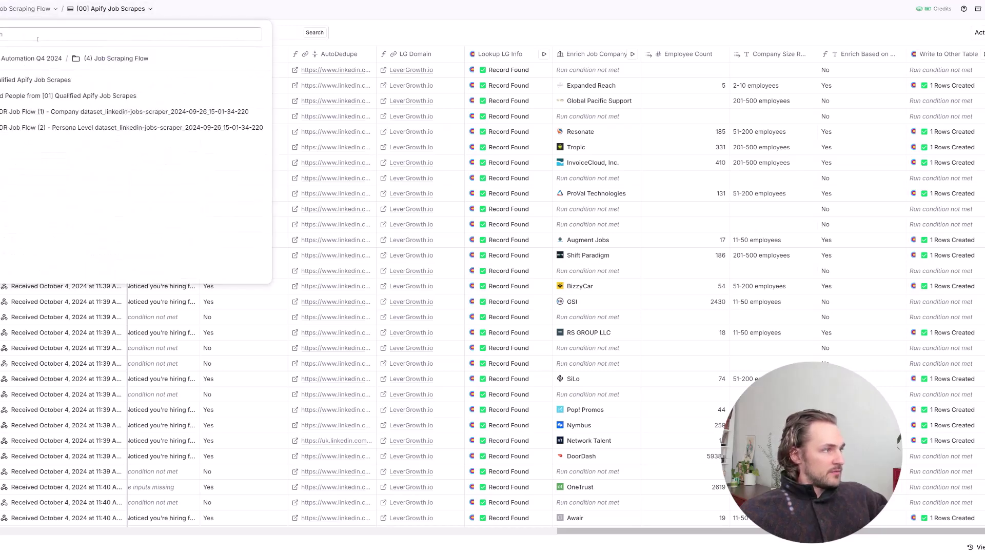
click(56, 95)
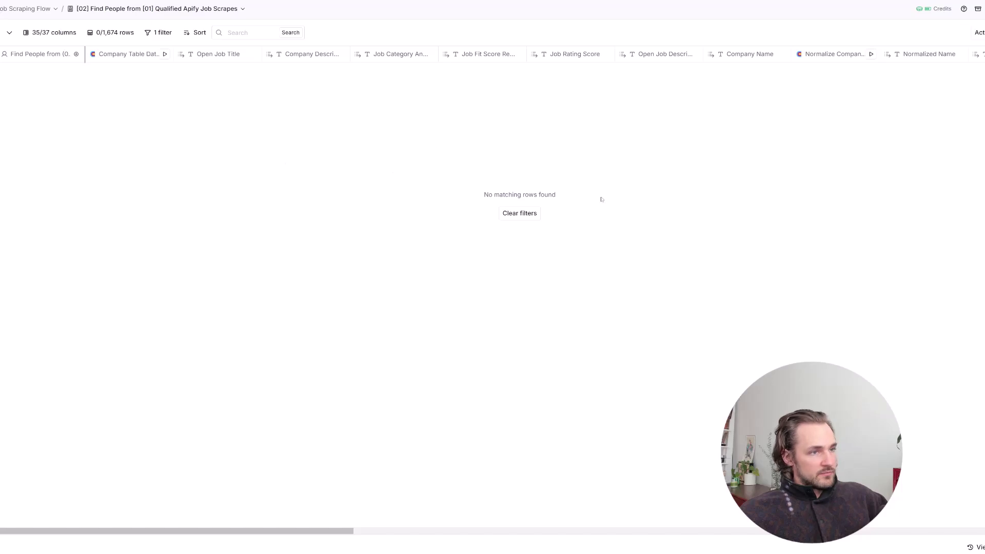
Step: Review the people table's company and open-job columns, and highlight the first, last and full names of the first 15 records
click(514, 223)
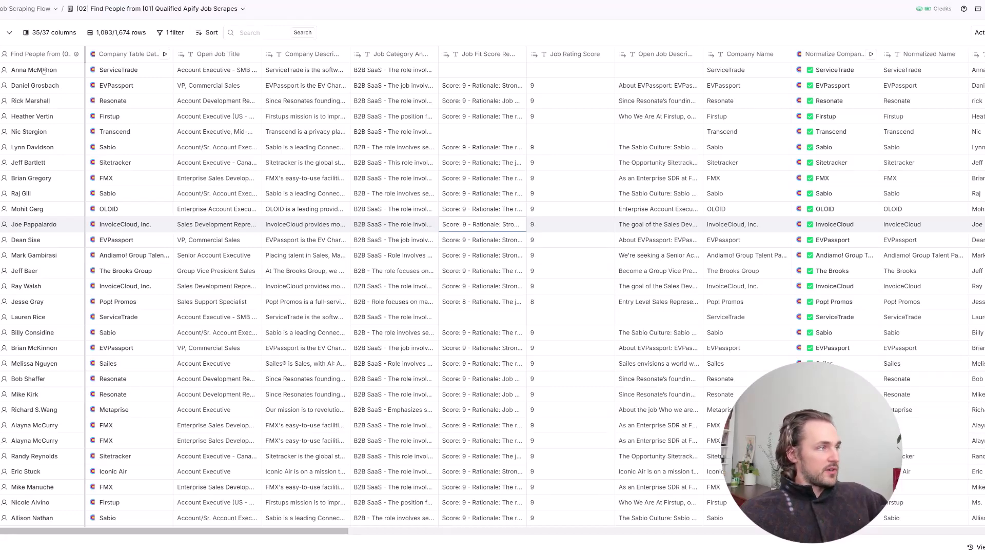
click(254, 147)
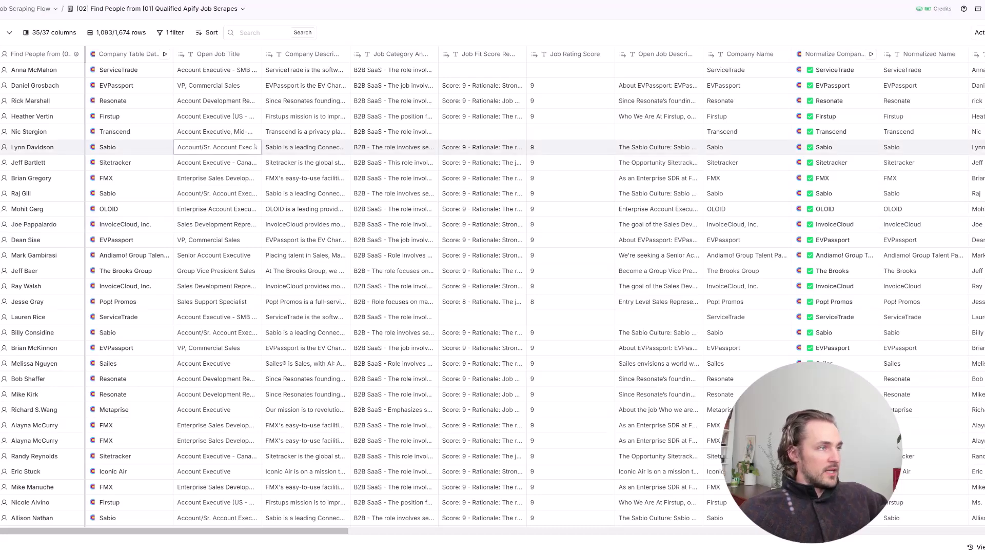
click(118, 70)
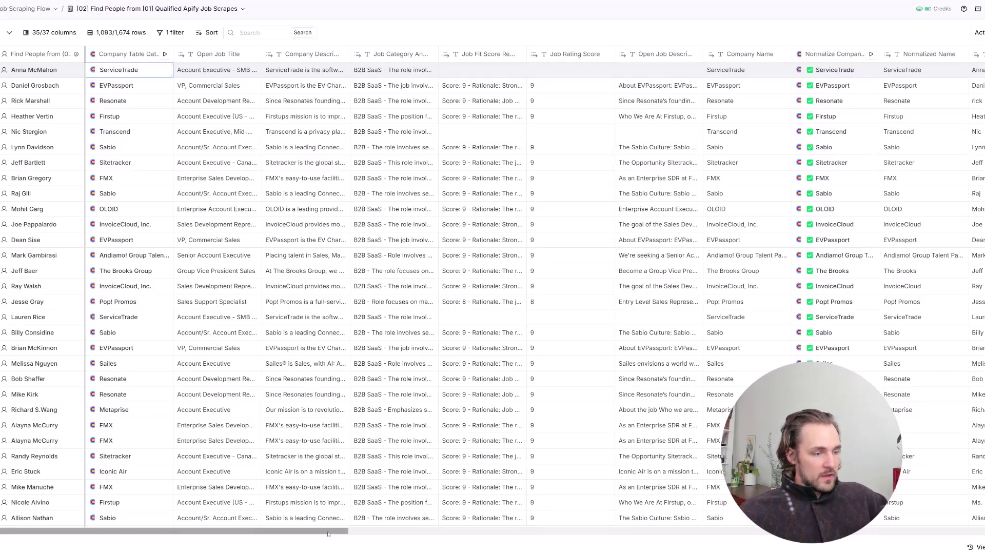
drag(328, 532, 454, 532)
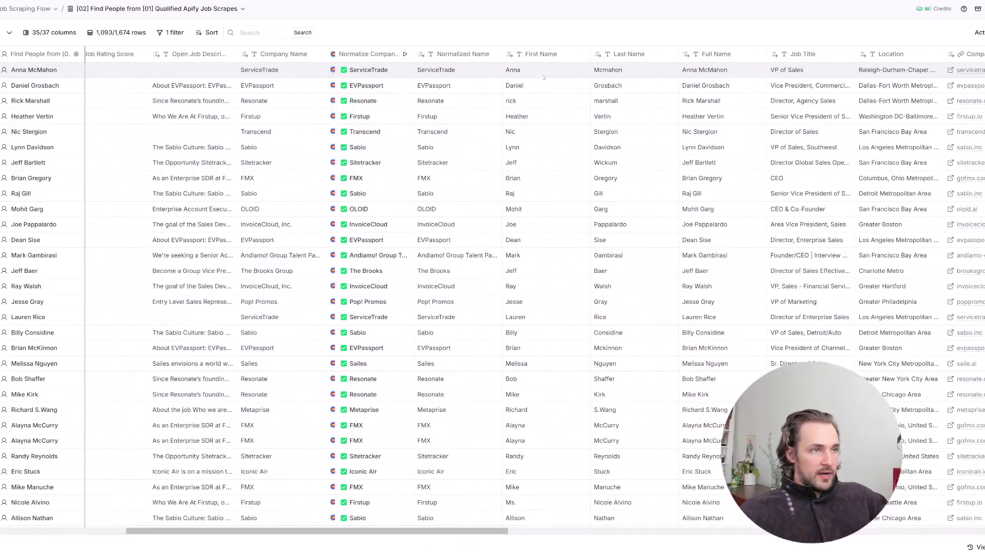
drag(513, 70, 718, 286)
Step: Review the contact columns, the Find Work Email waterfall up to (7), and the HTTP API email verification results
drag(485, 531, 622, 530)
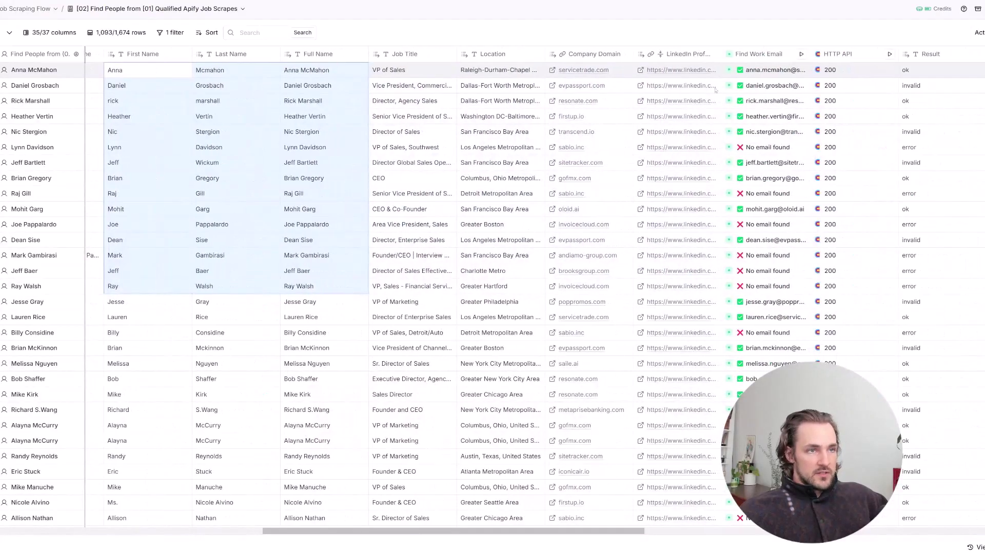
drag(637, 531, 750, 532)
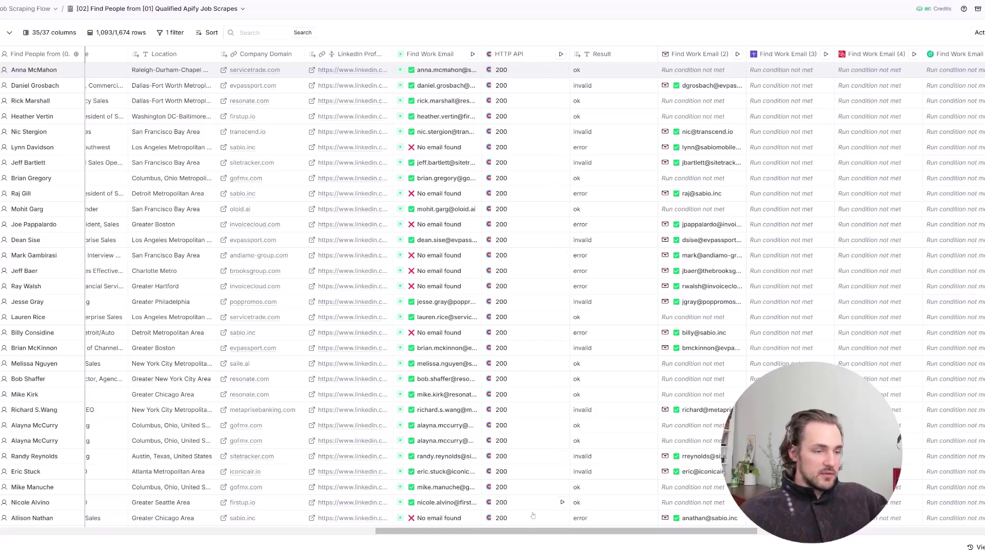
drag(533, 534, 581, 538)
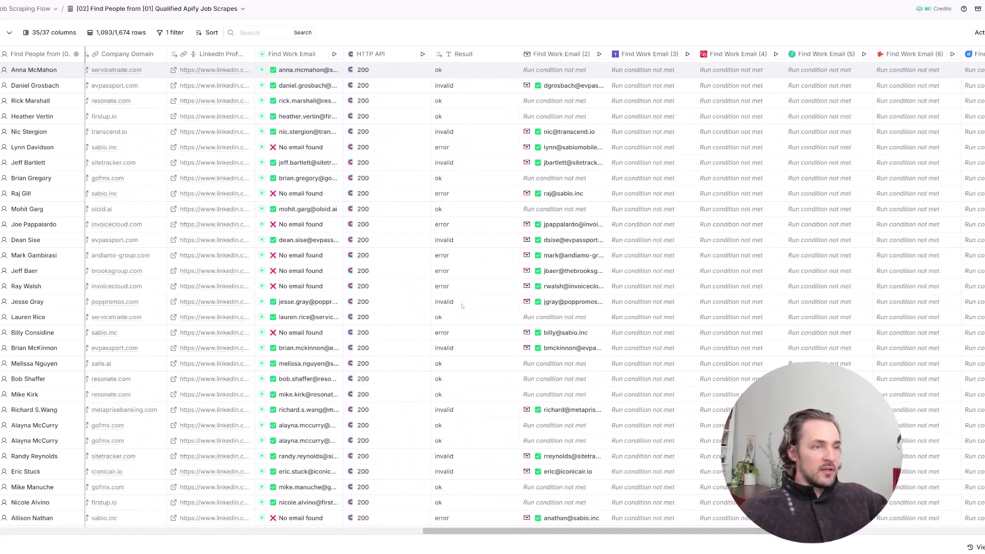
drag(532, 537, 590, 525)
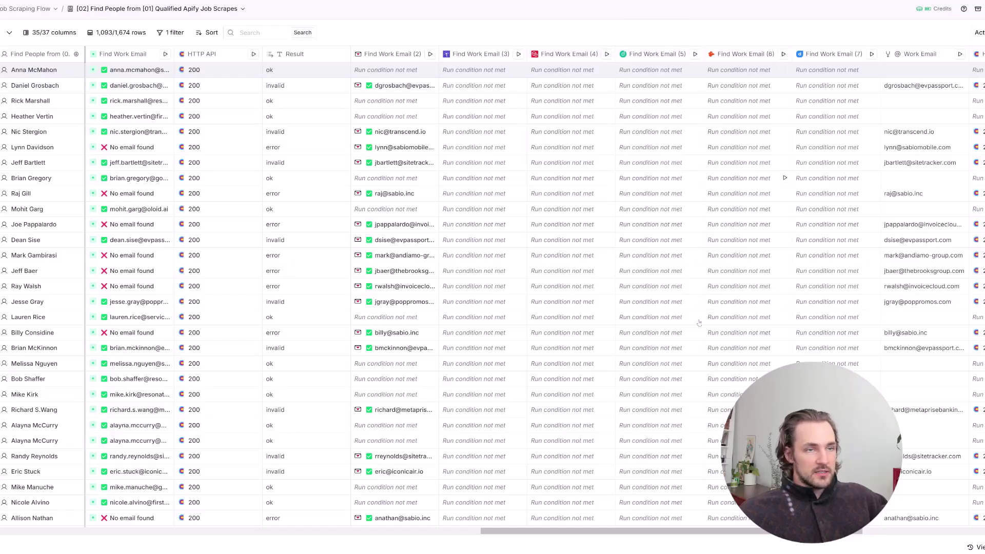
drag(618, 531, 772, 532)
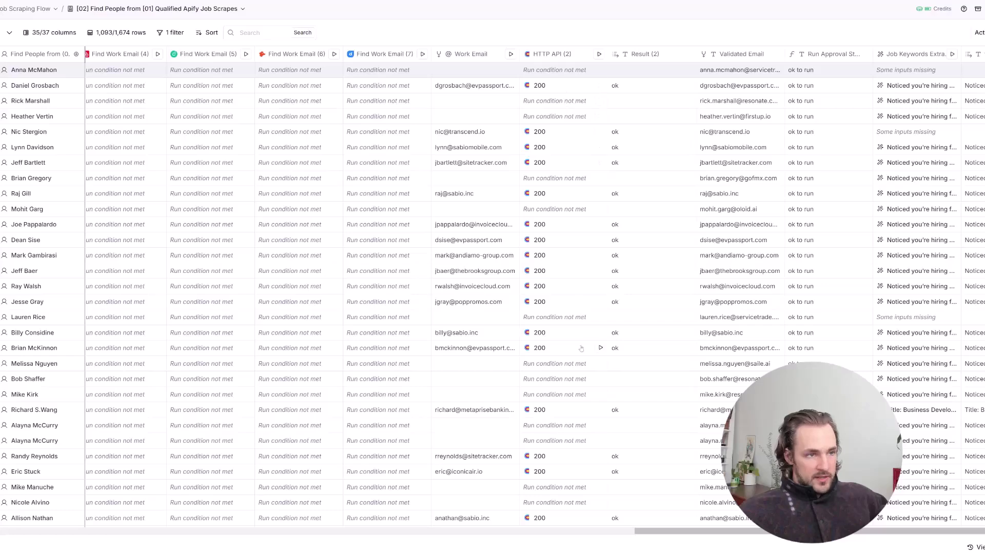
Step: Inspect the generated opening line in the sixth record's Job Keywords cell details, and close them
drag(672, 532, 721, 533)
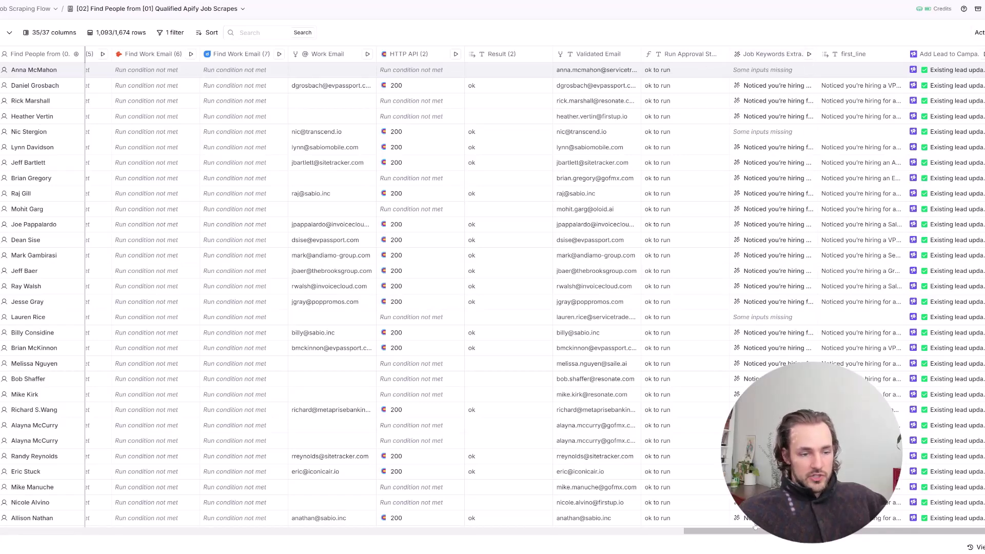
click(773, 153)
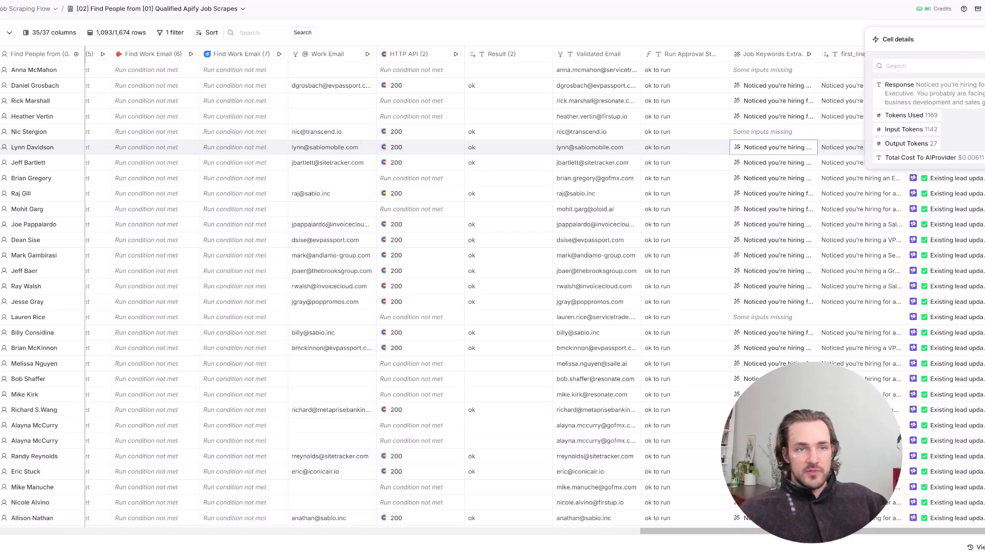
click(908, 25)
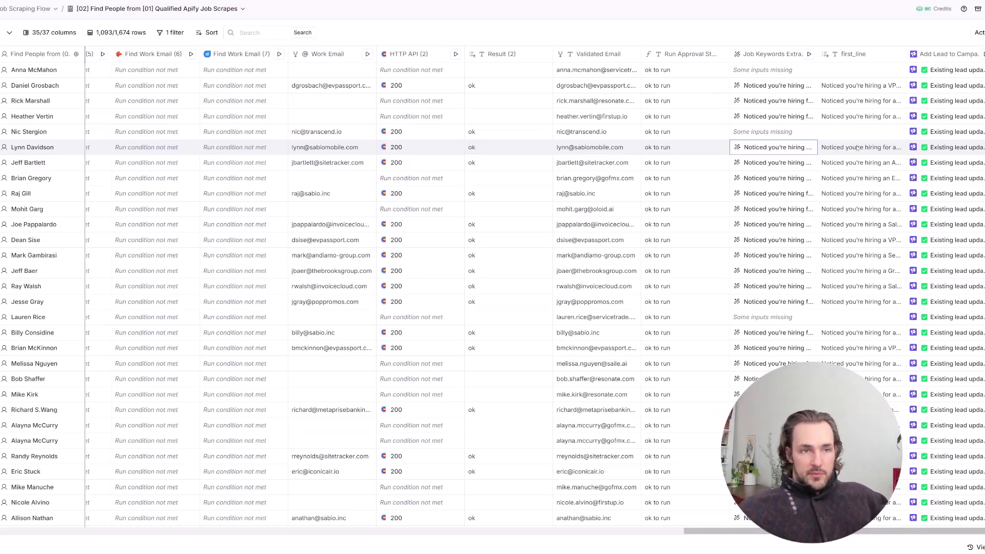
Step: Review the Add Lead to Campaign column's Smartlead account, campaign, mapped lead fields and first_line custom field, and close its settings unchanged
click(930, 57)
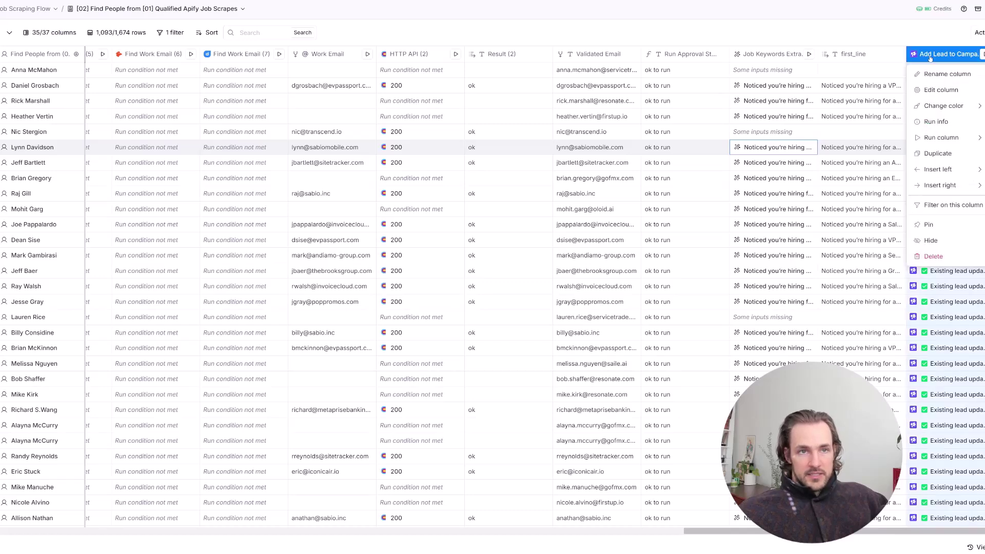
click(940, 91)
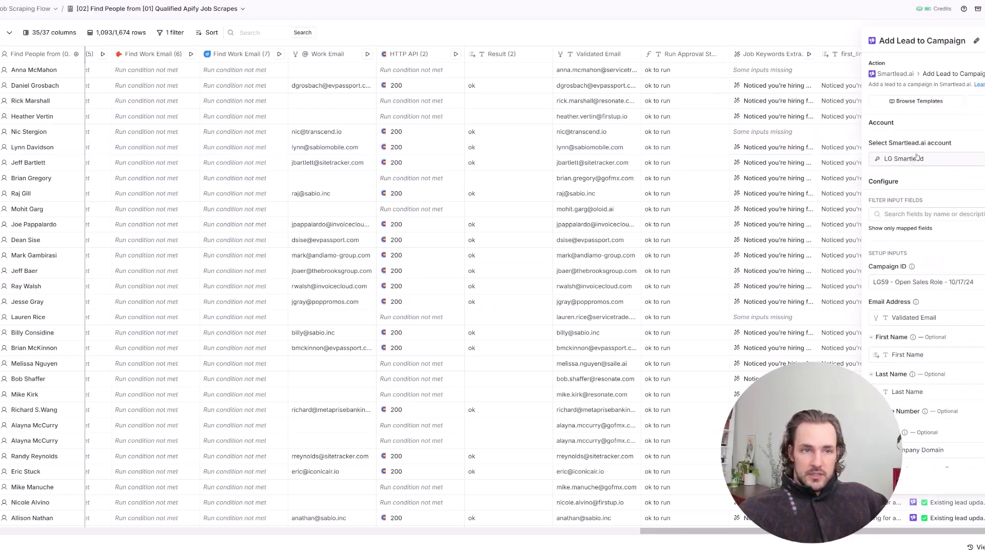
scroll(930, 199, down, 3)
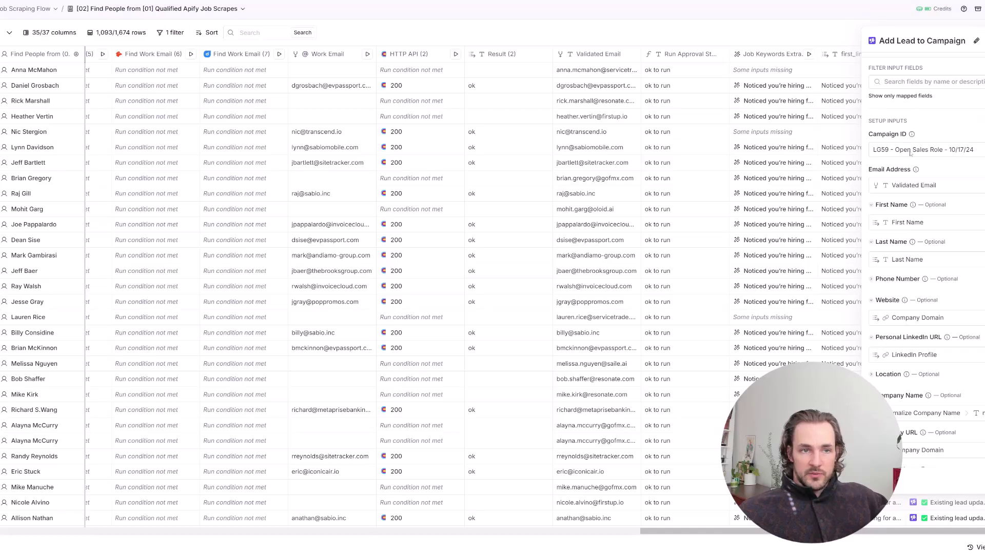
scroll(910, 152, down, 2)
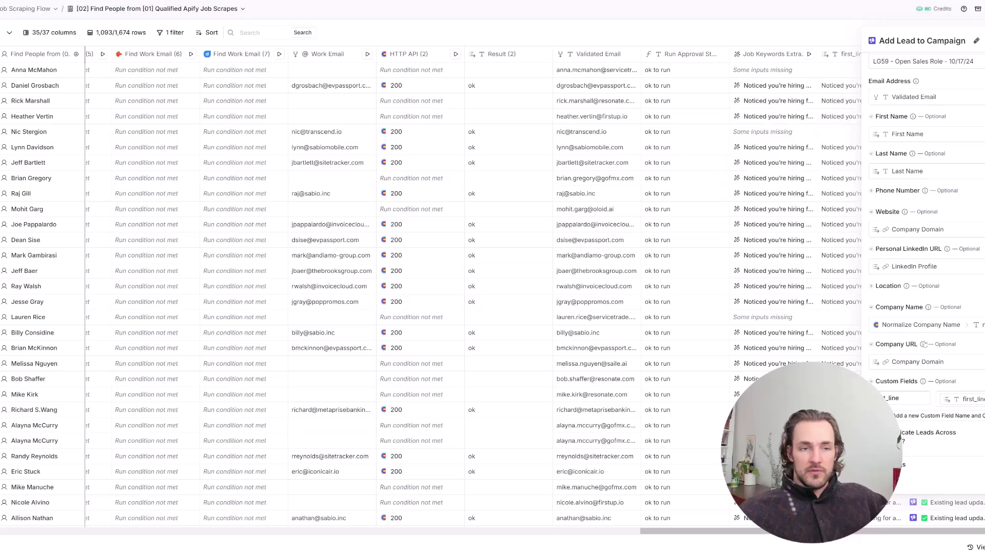
mouse_move(922, 381)
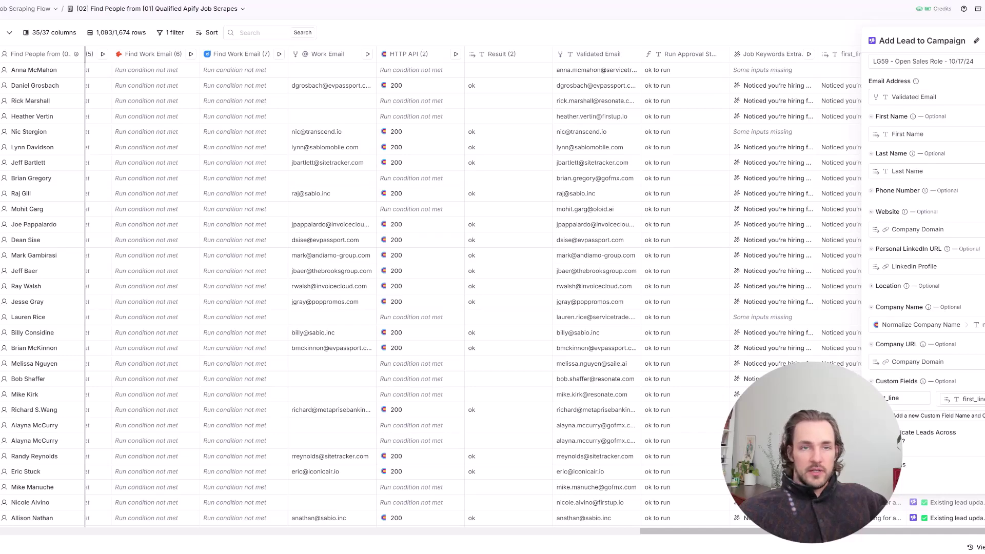
key(Escape)
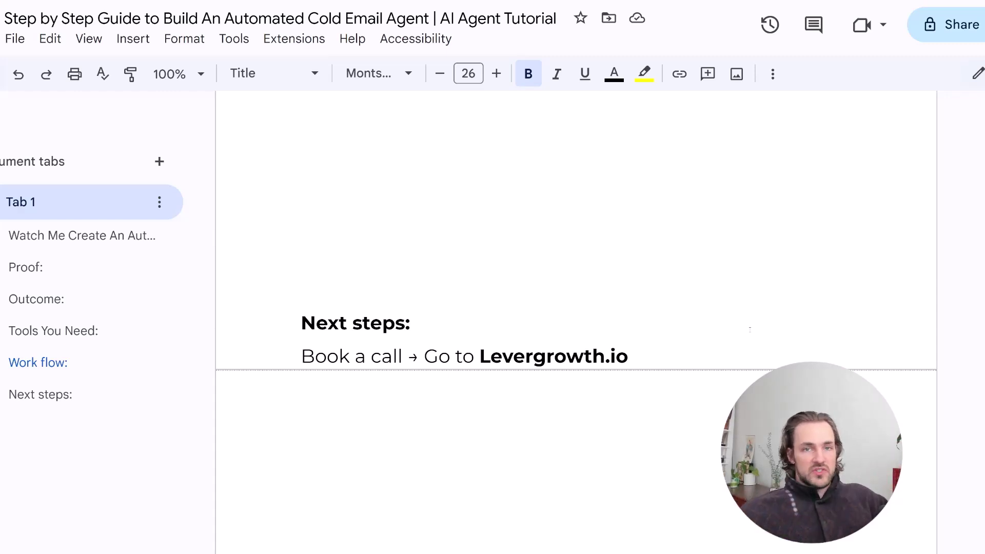
Step: Switch to the Google Docs guide and view its Next steps section
scroll(721, 359, down, 3)
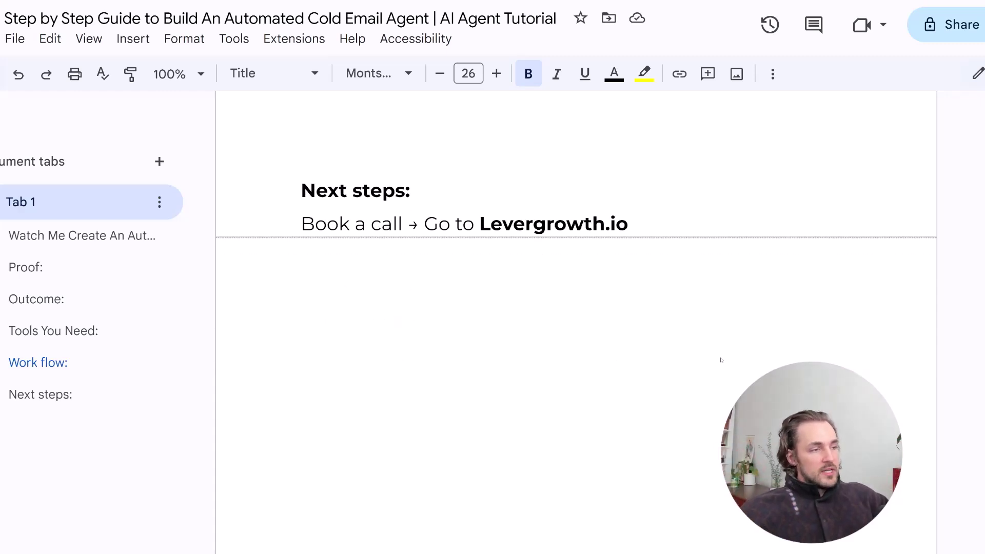